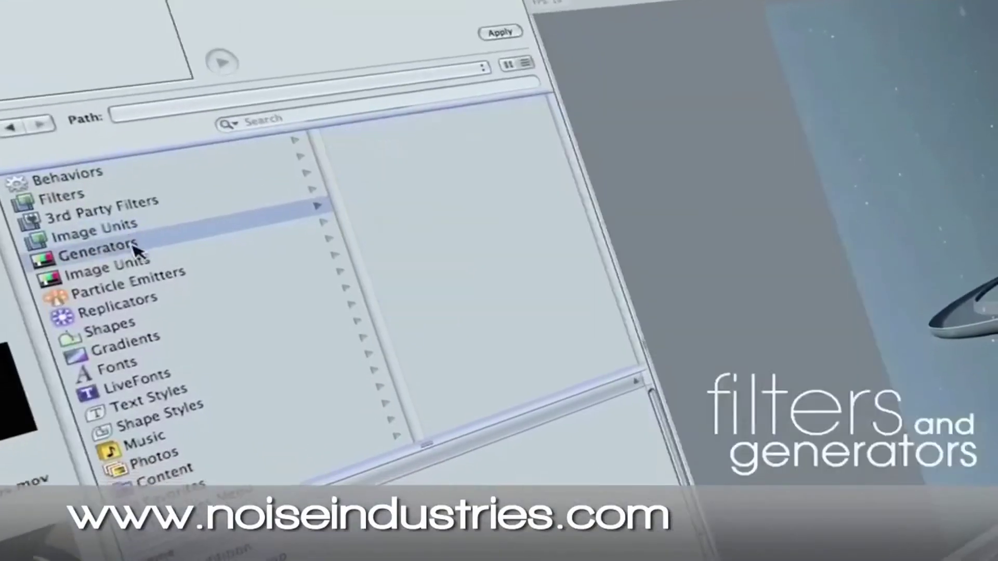
left_click(263, 251)
left_click(372, 138)
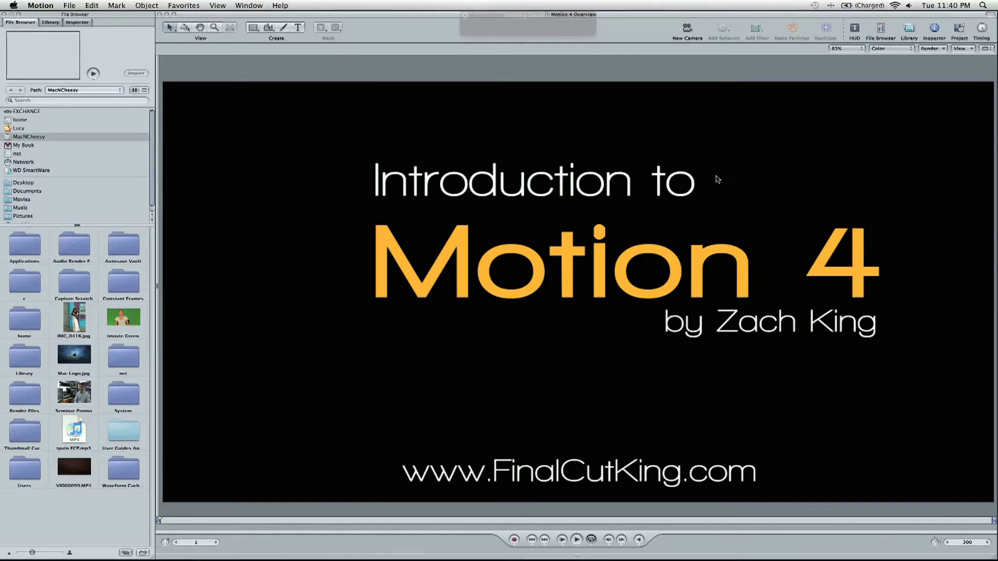
Select all the title text on the canvas and delete it.
left_click_drag(296, 132, 818, 496)
key("Delete")
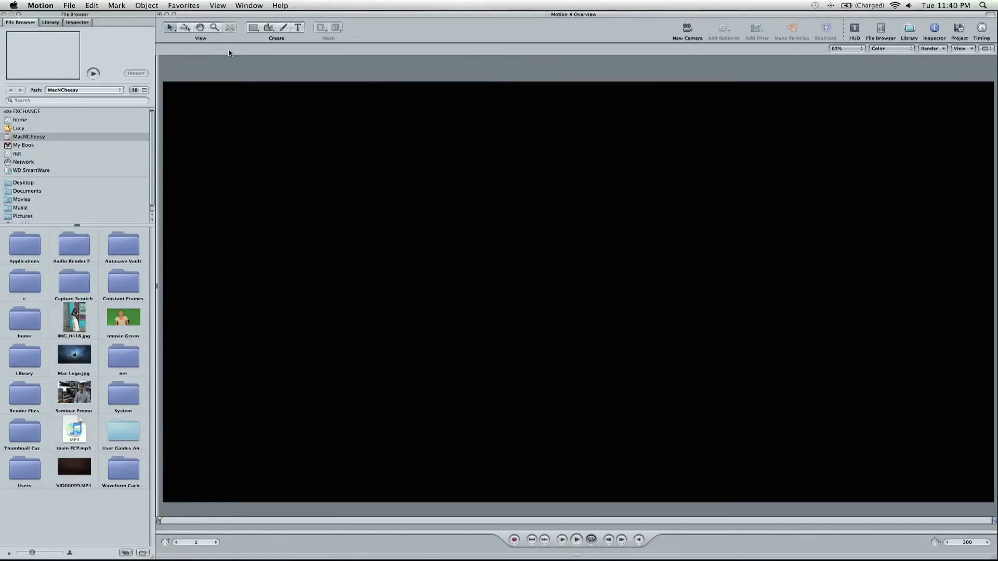
left_click(51, 23)
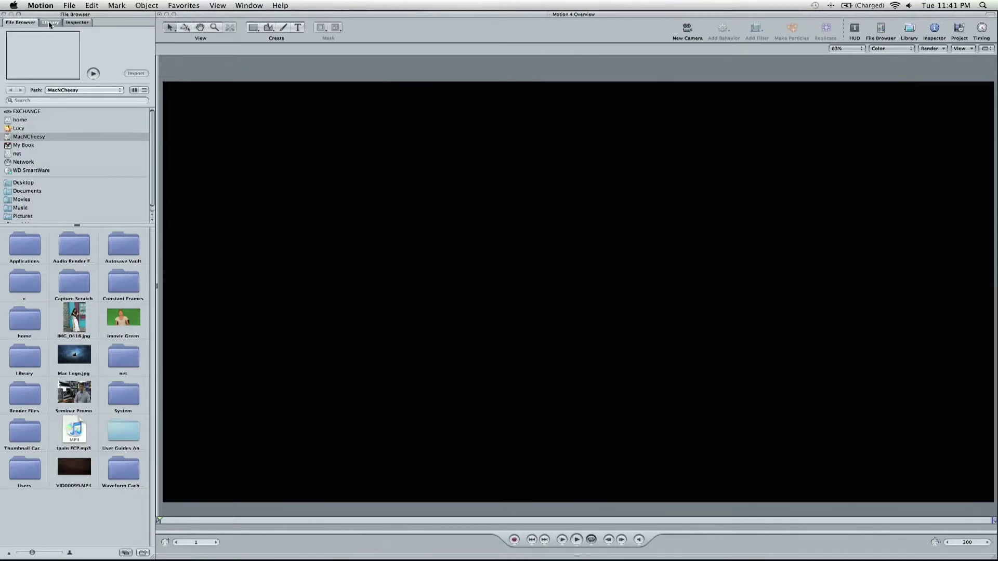
left_click(73, 23)
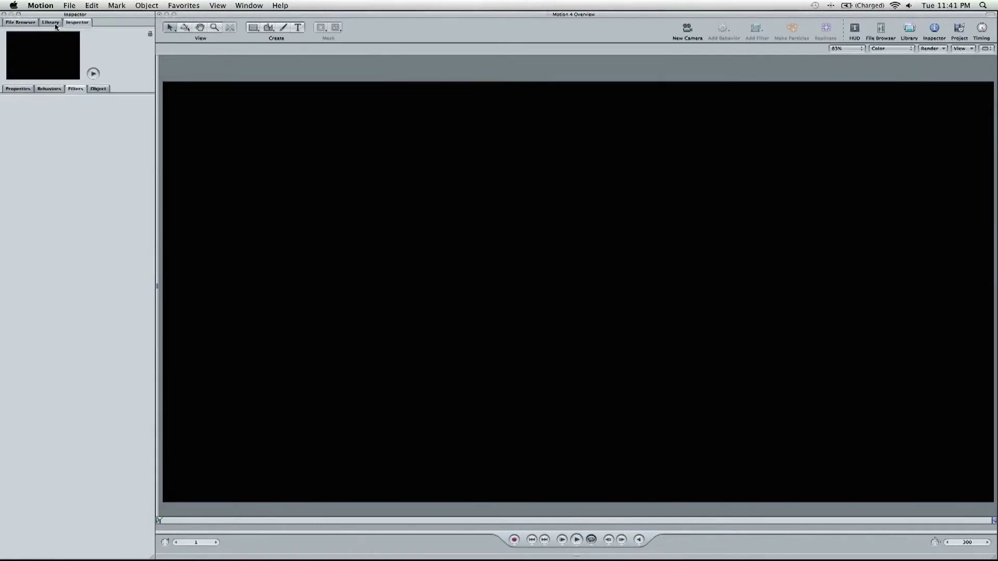
left_click(21, 23)
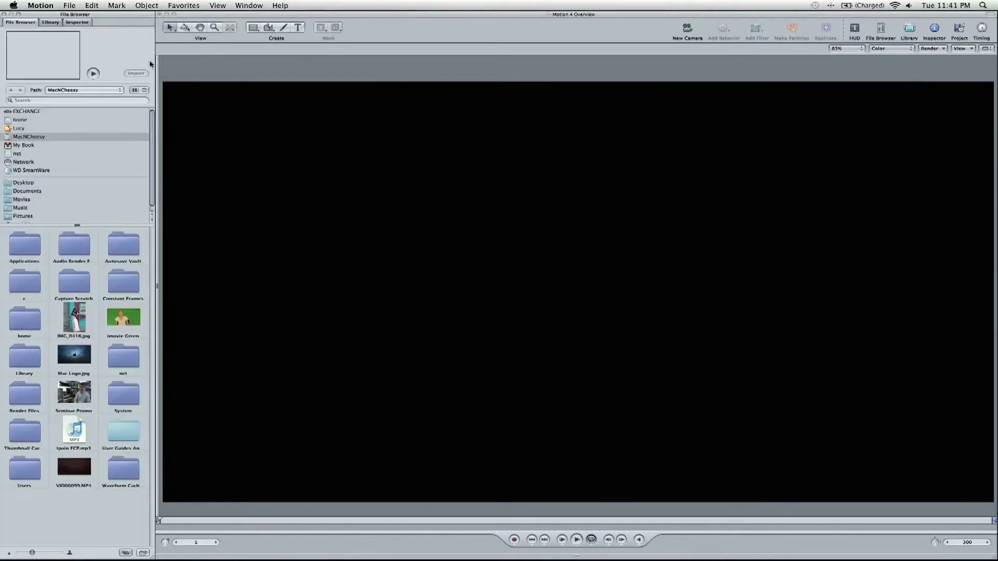
Open the project properties and look through the available presets, keeping DVCPRO HD 1080p30.
right_click(439, 175)
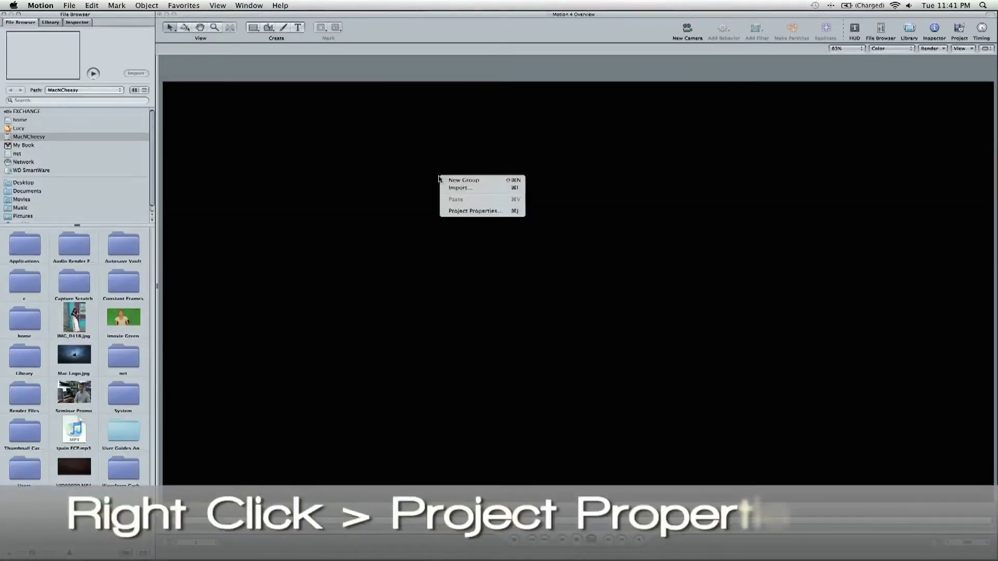
left_click(471, 211)
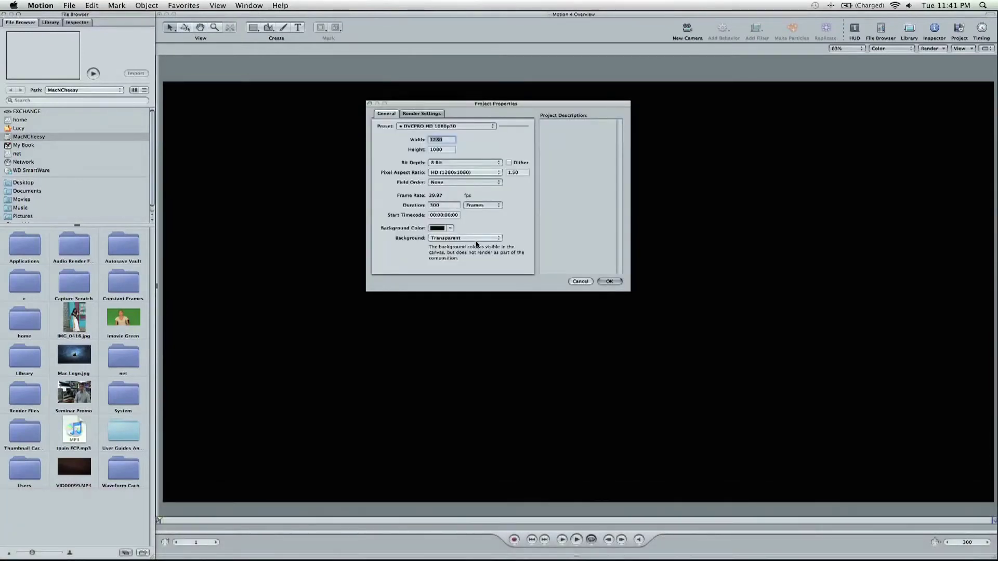
left_click(406, 126)
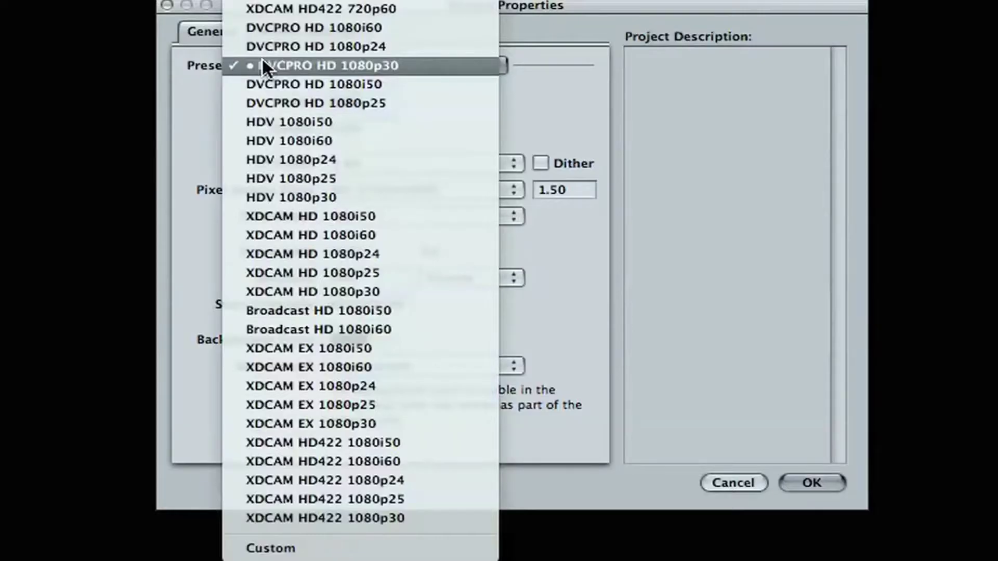
mouse_move(270, 1)
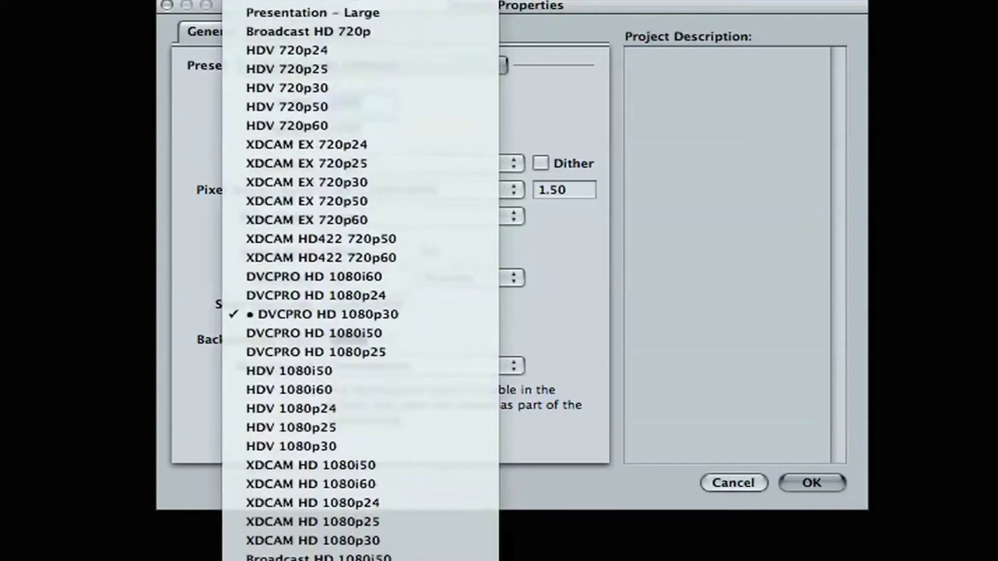
left_click(573, 64)
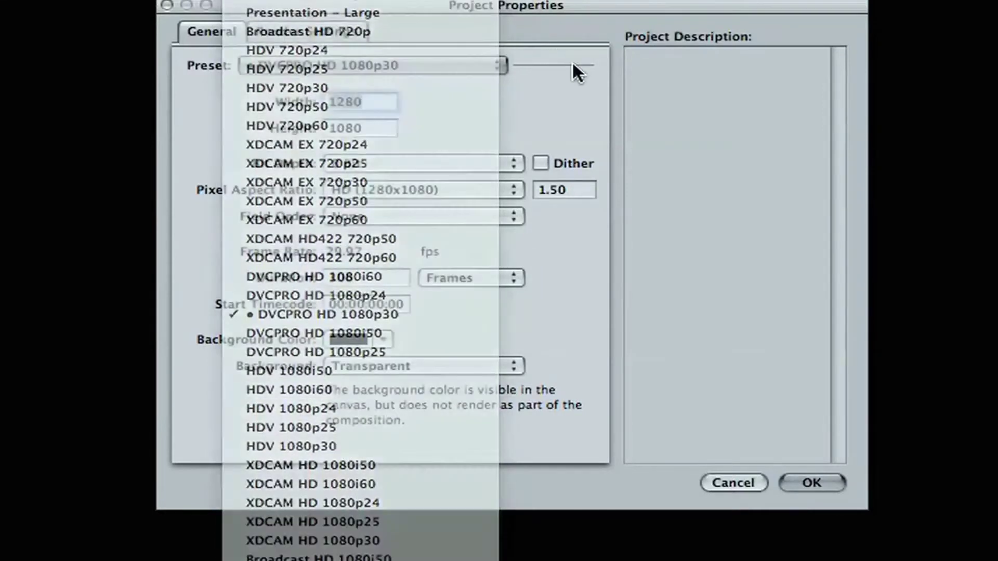
left_click(363, 67)
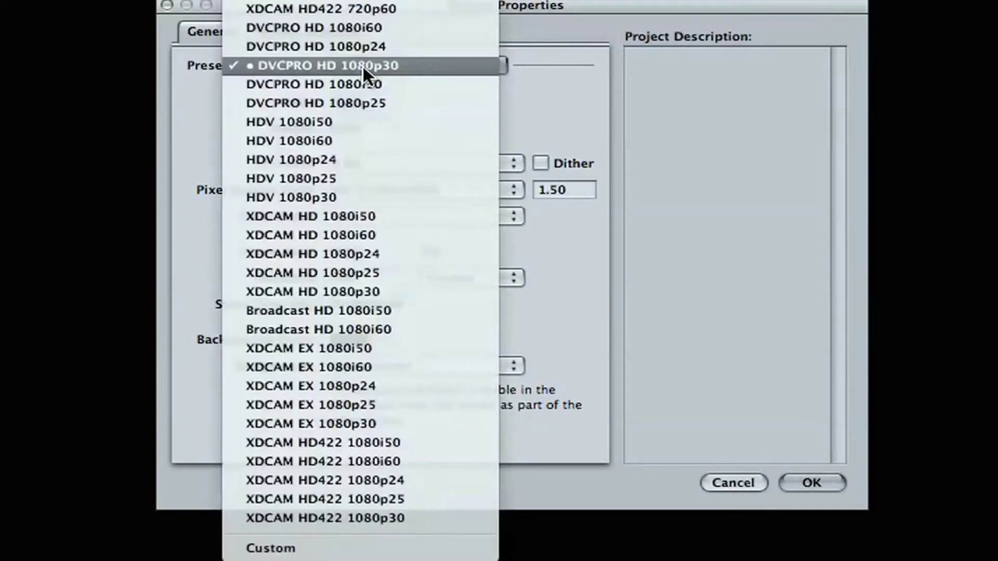
left_click(719, 106)
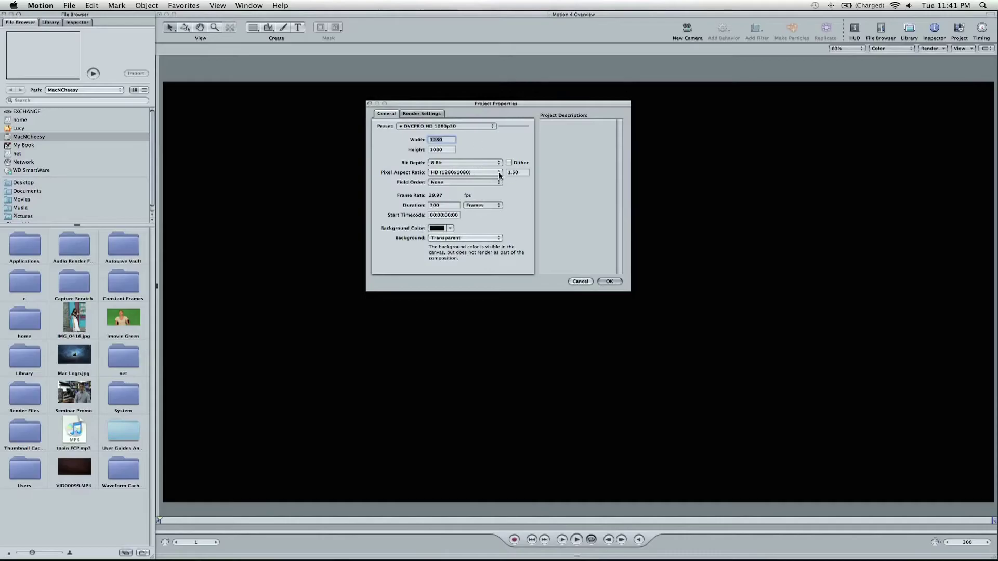
Try a different brightness for the project's background color and return it to black.
left_click(436, 229)
left_click_drag(322, 331, 321, 190)
mouse_move(350, 335)
left_mouse_down()
mouse_move(348, 252)
mouse_move(350, 335)
left_mouse_up()
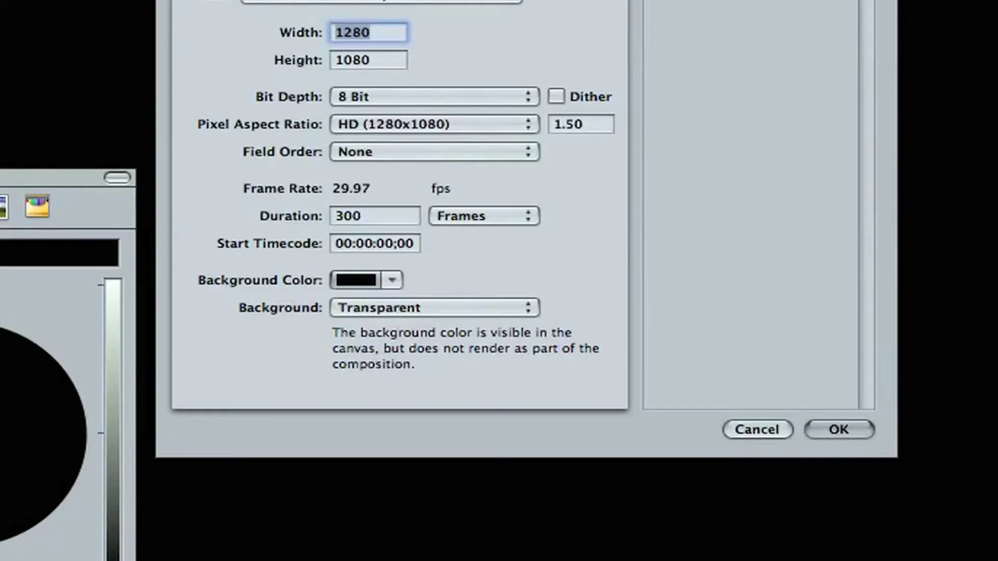
Try the Solid background option, set the background back to Transparent, and accept the project properties.
left_click(462, 308)
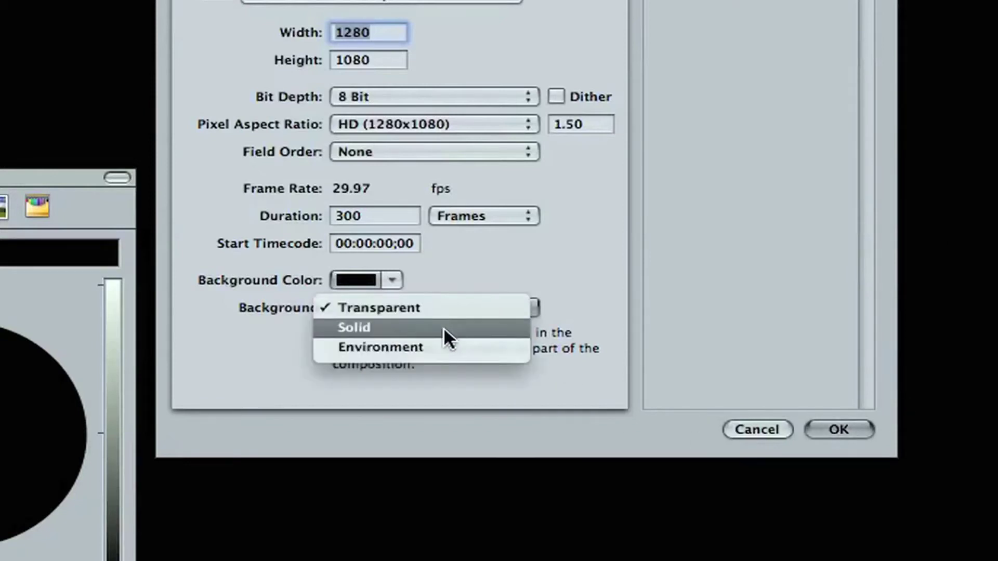
left_click(488, 332)
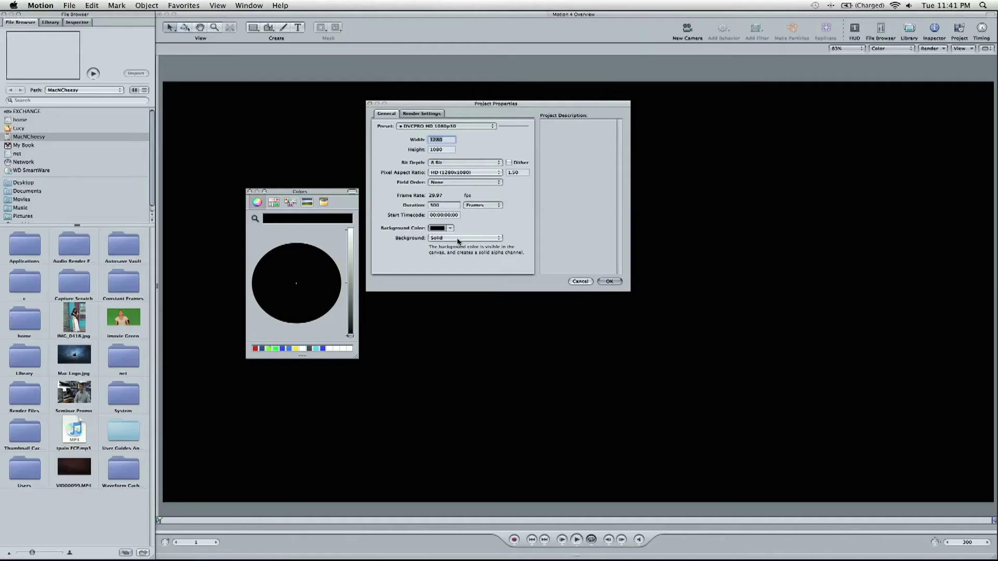
left_click(413, 308)
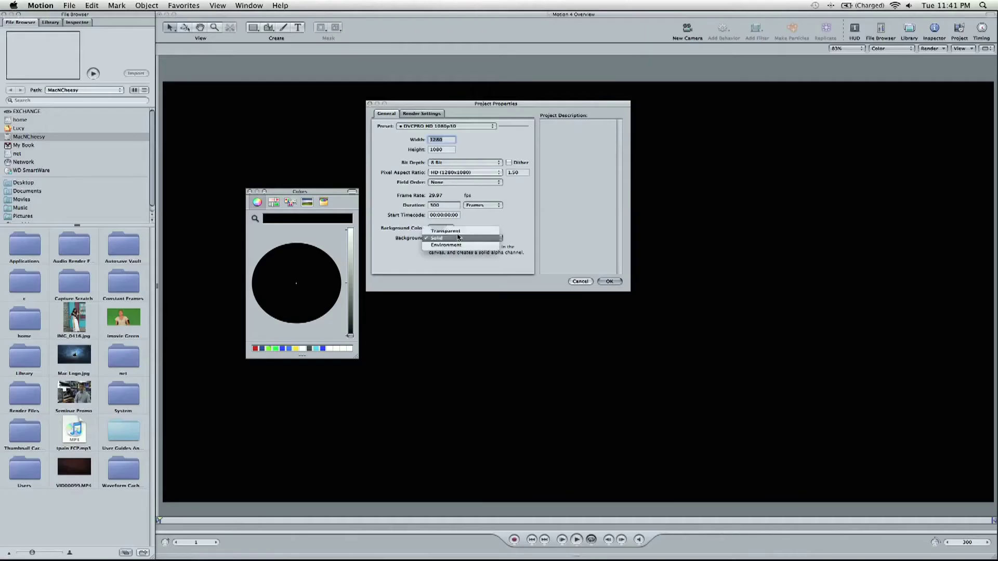
left_click(451, 231)
left_click(609, 282)
Place the Corona emitter from the library's Pyro particle emitters near the middle of the canvas.
left_click(25, 23)
left_click(50, 21)
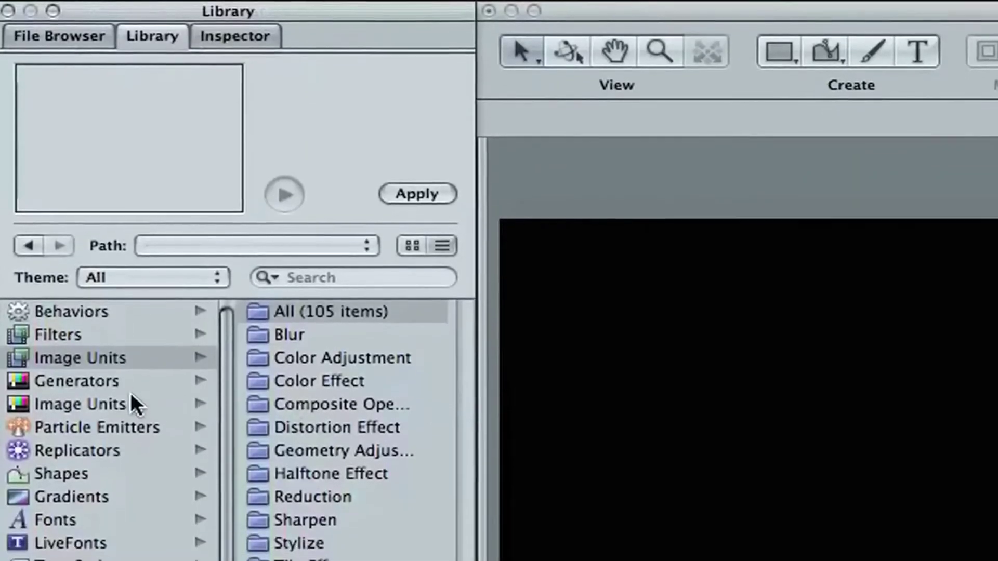
left_click(115, 427)
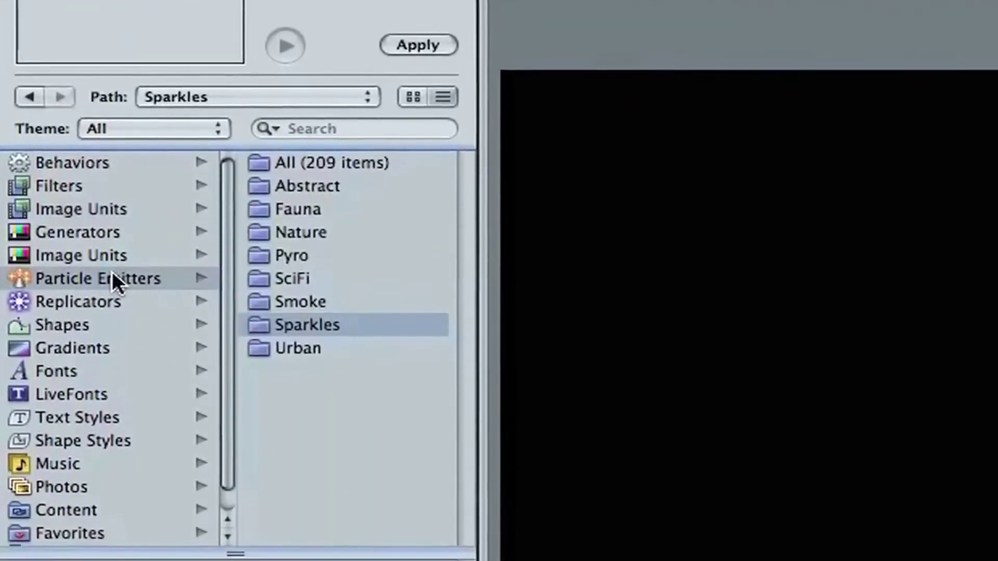
left_click(295, 208)
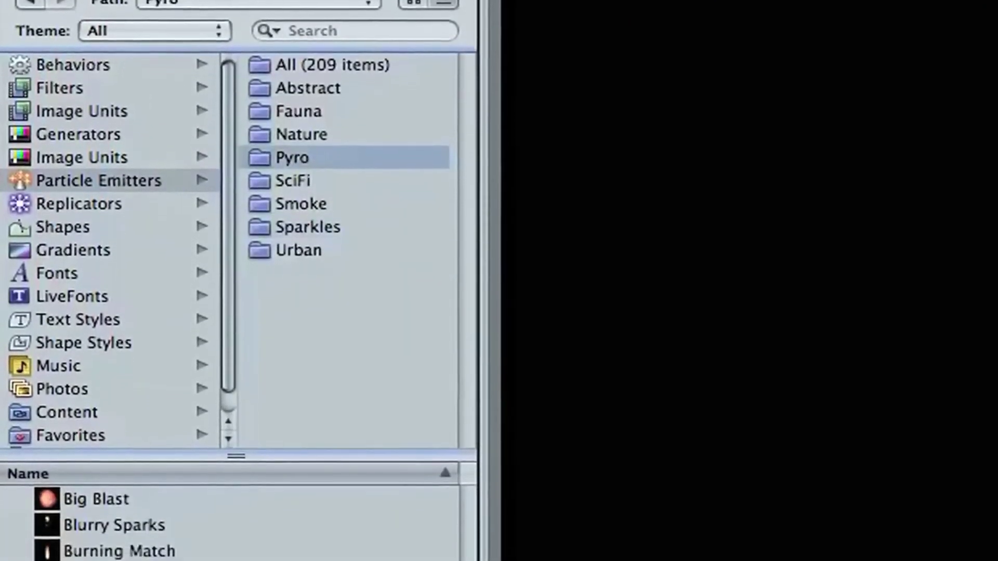
left_click(93, 553)
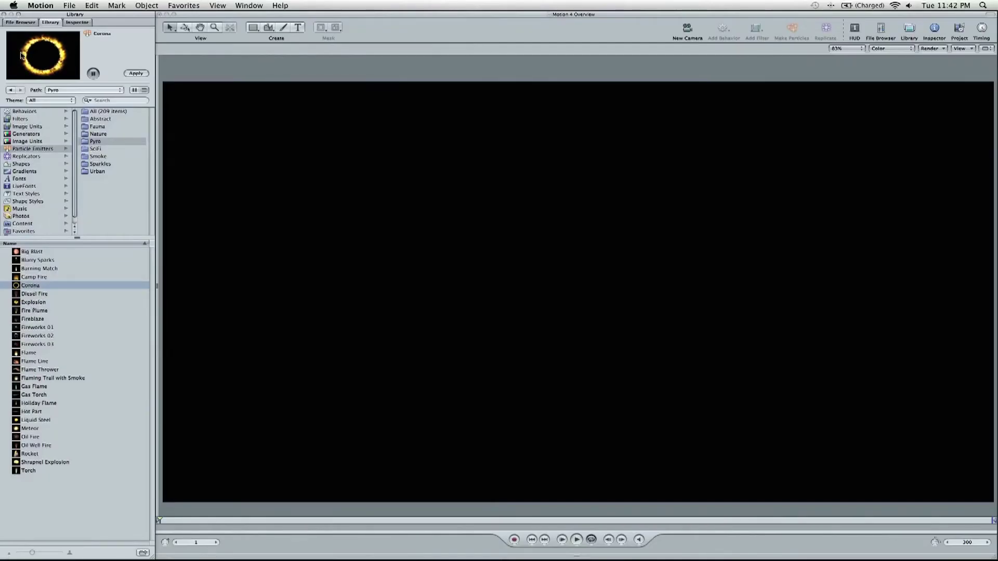
left_click_drag(31, 285, 538, 265)
Play and stop the animation, and enlarge the Corona emitter to about 247% scale.
key("space")
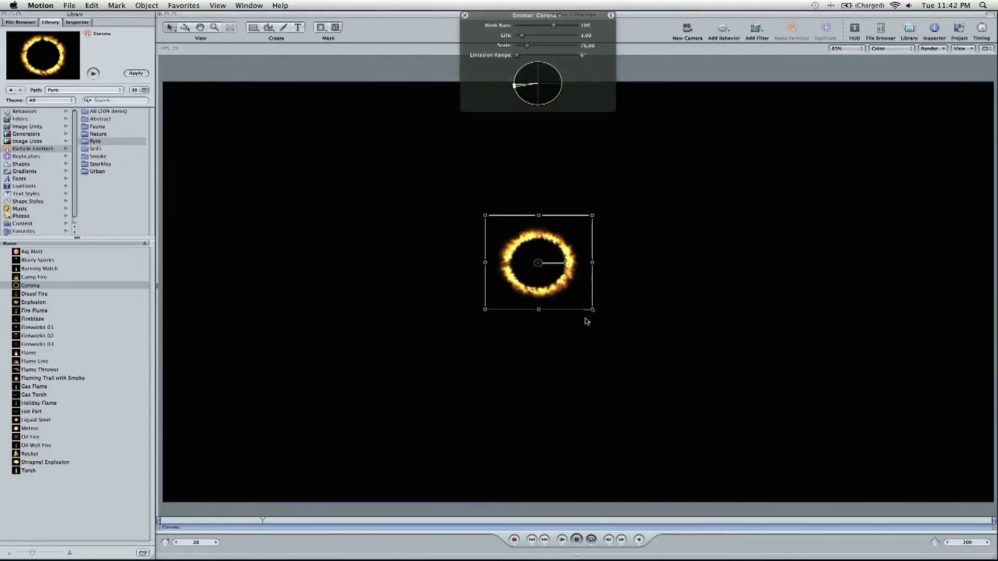
key("space")
left_click_drag(592, 309, 750, 434)
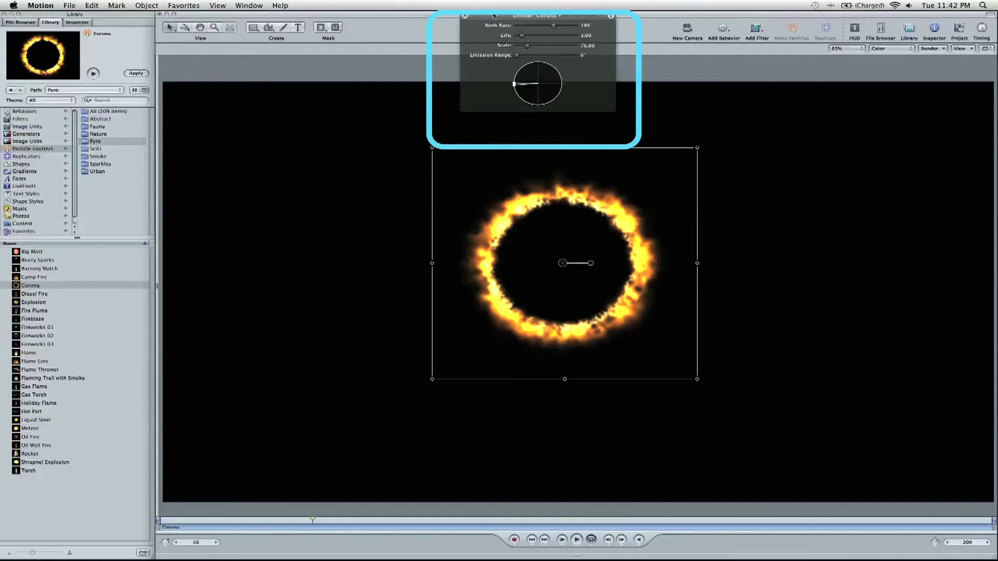
Hide and redisplay the HUD, and move it to the empty canvas area beside the Corona ring.
left_click_drag(493, 15, 488, 35)
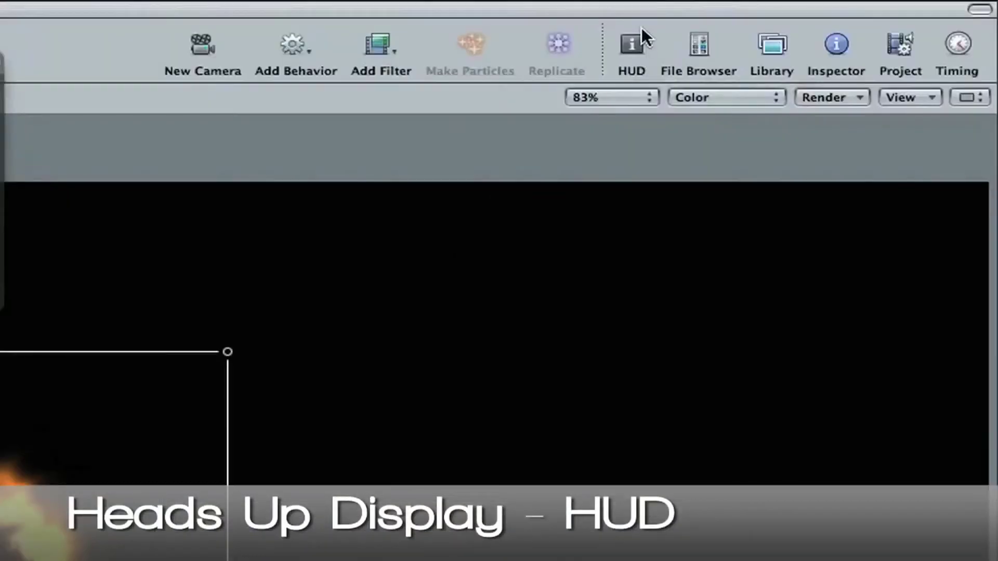
left_click(855, 29)
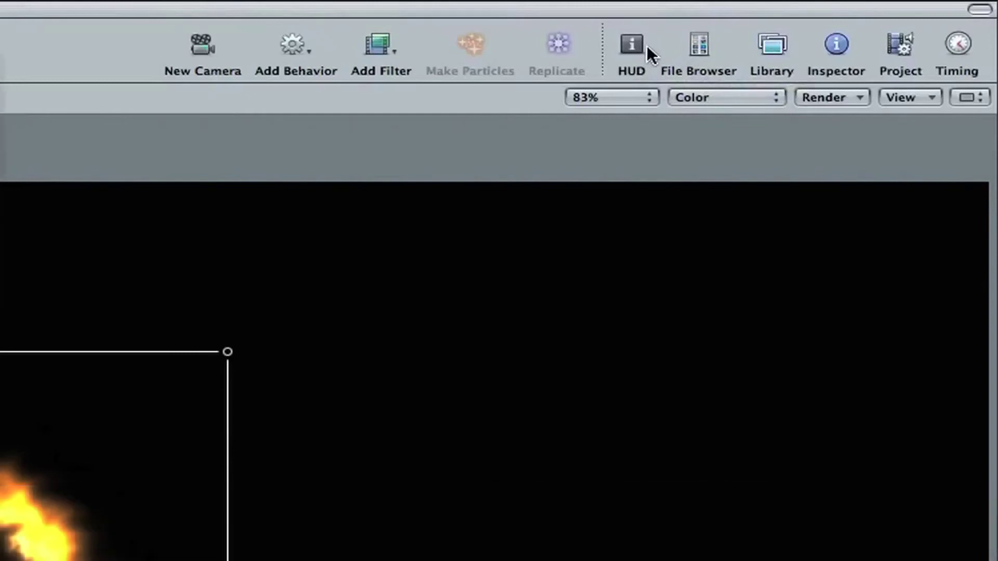
left_click(641, 45)
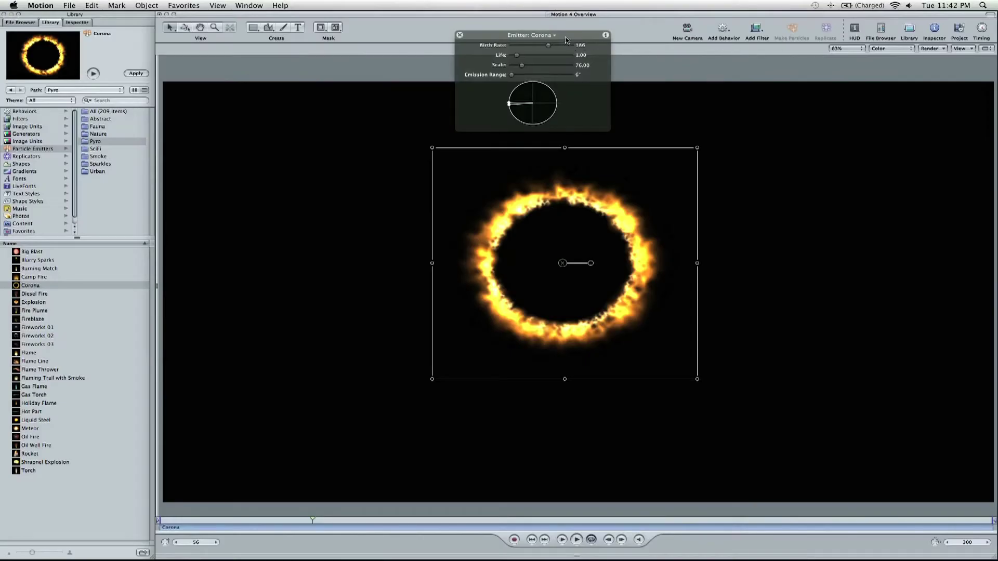
left_click_drag(564, 40, 875, 105)
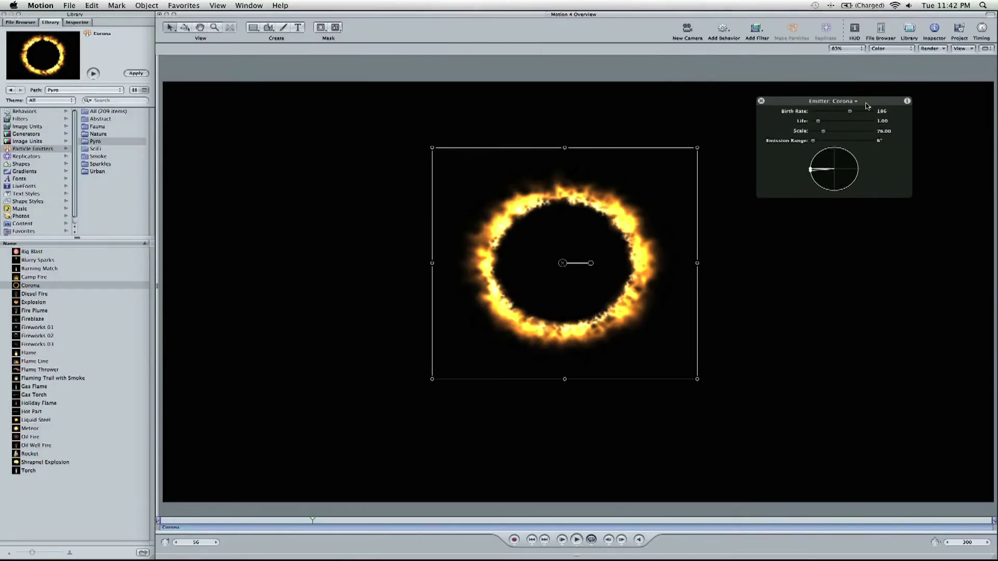
Show the Corona emitter's transform properties and shift the emitter slightly on the canvas.
left_click(75, 23)
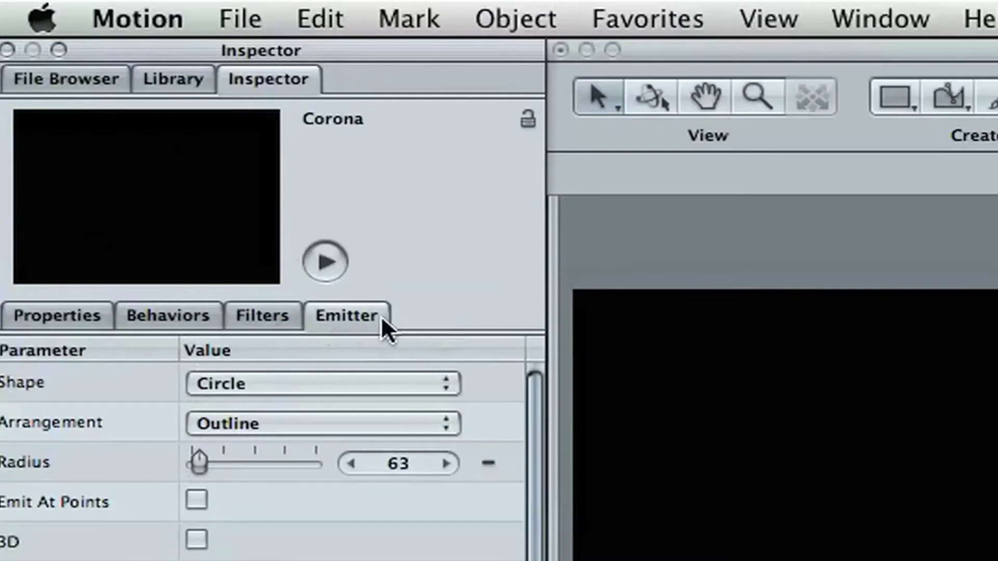
left_click(84, 318)
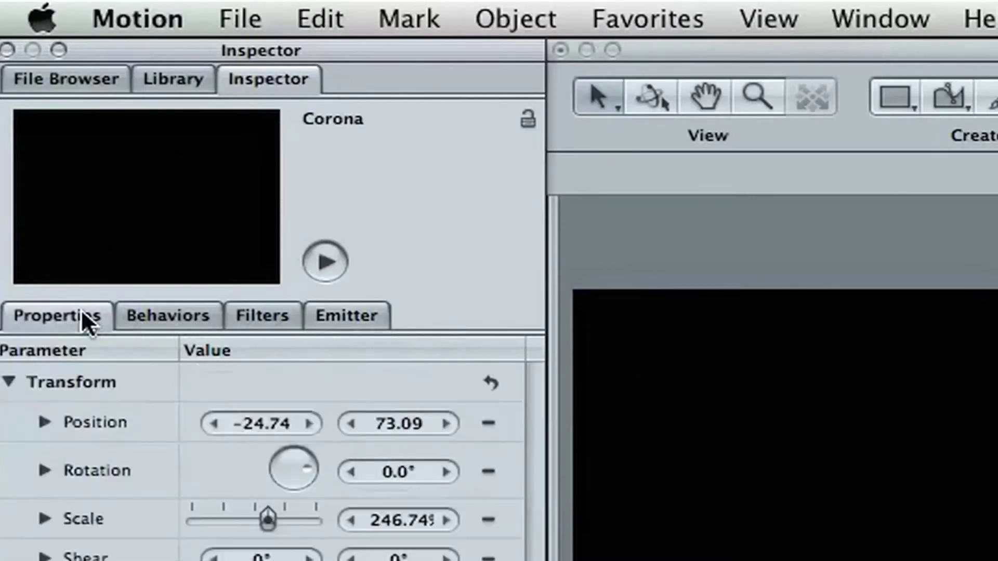
left_click_drag(997, 560, 996, 438)
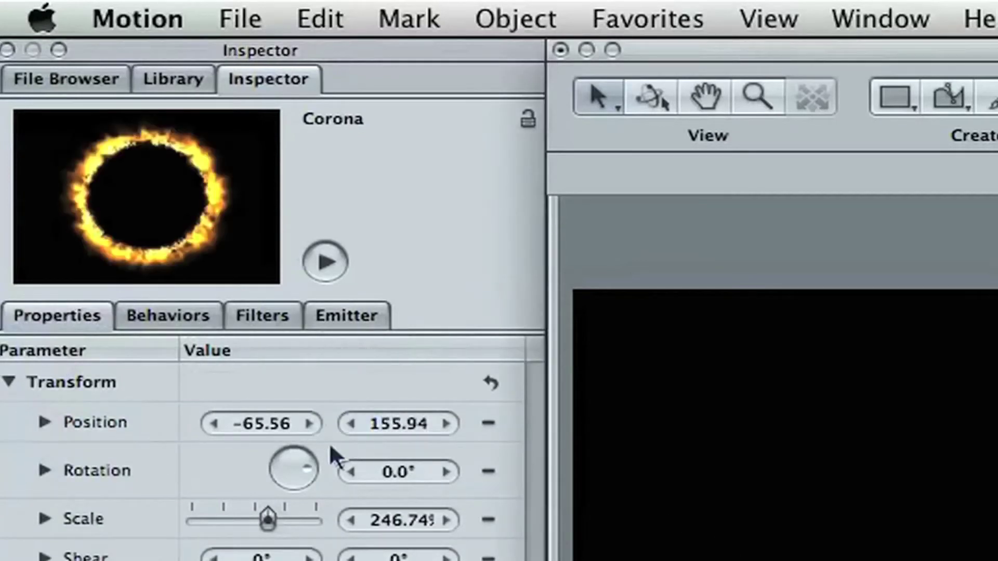
Set the Phase of the Corona emitter's Oscillate behavior to 0.
left_click(183, 326)
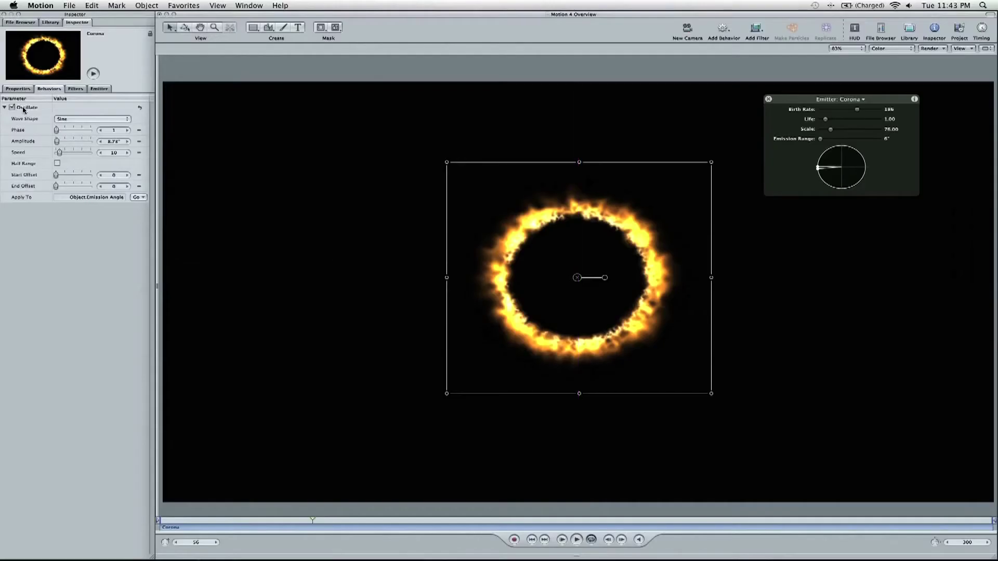
left_click_drag(68, 131, 39, 132)
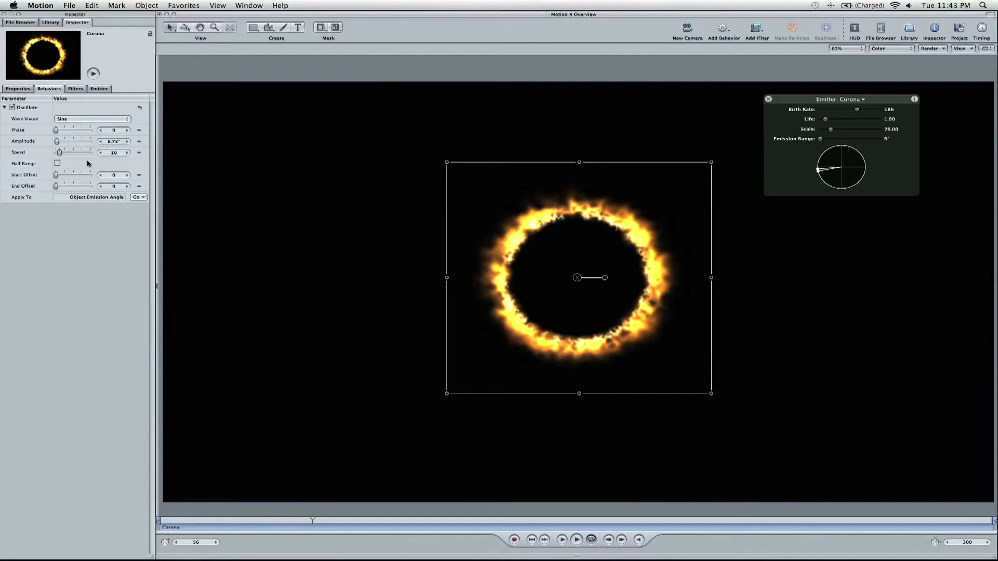
Try the 3D option in the Corona emitter's settings and undo it.
left_click(99, 88)
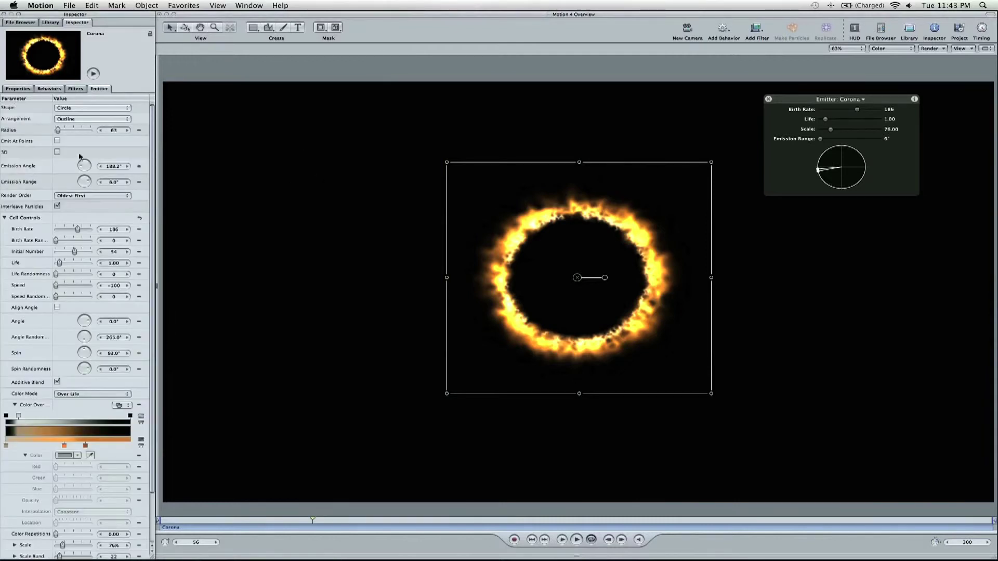
left_click(58, 152)
key("super+z")
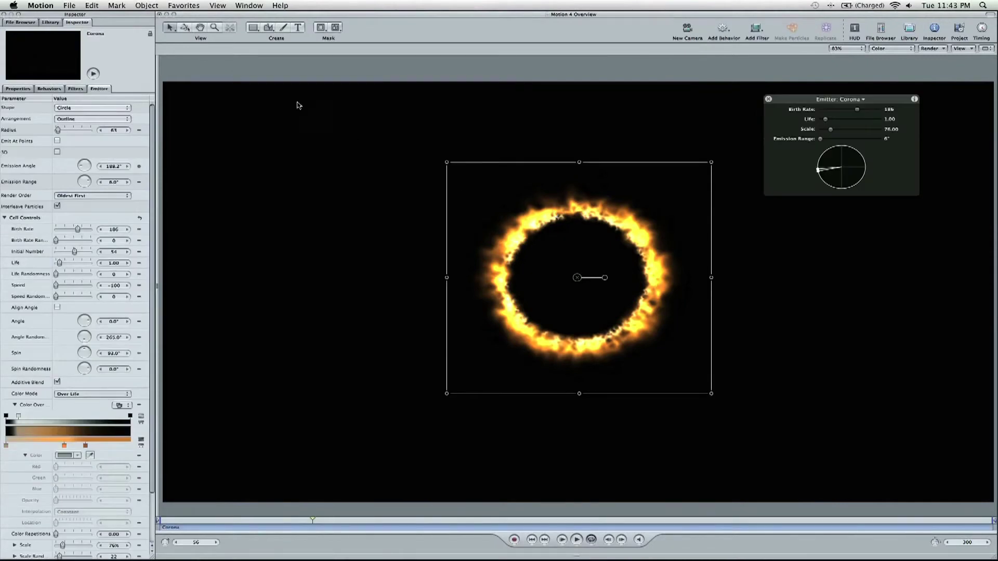
Rotate the Corona emitter slightly about its vertical axis with the Adjust 3D Transform tool.
left_click(186, 28)
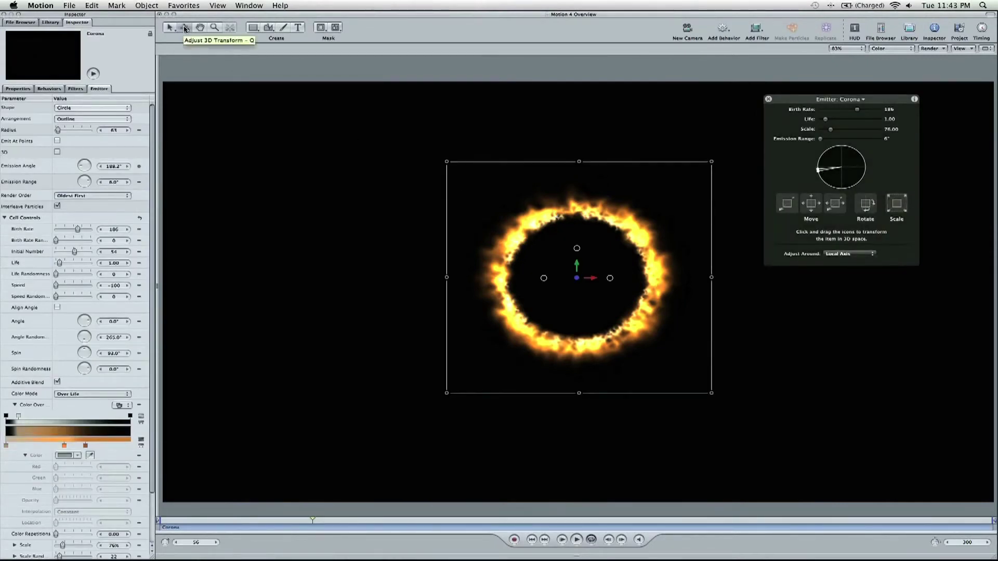
left_click_drag(544, 278, 513, 280)
mouse_move(543, 280)
left_mouse_down()
mouse_move(520, 285)
mouse_move(544, 282)
left_mouse_up()
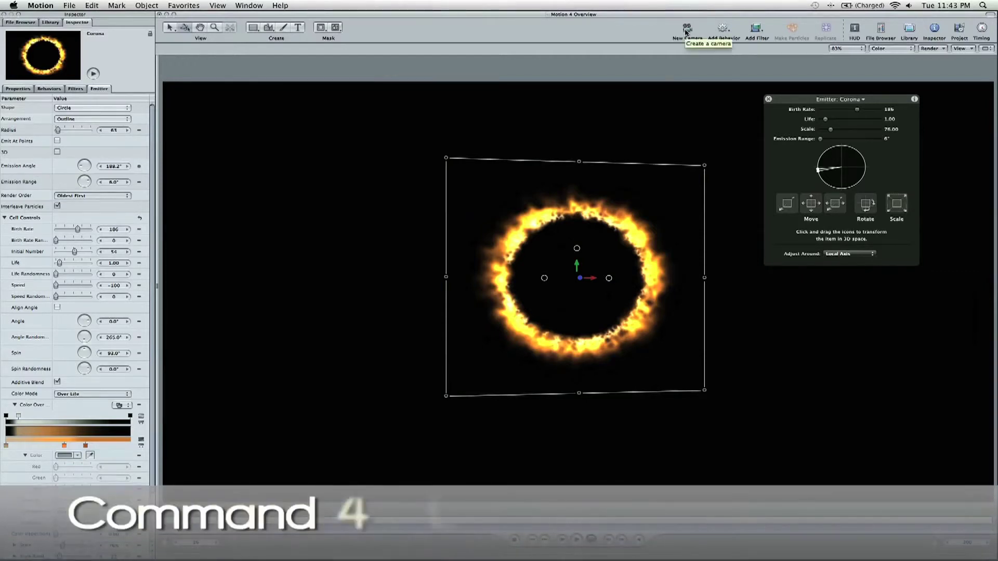
Show the project's layers, switch the Group holding the Corona emitter to 3D, and add a new camera.
key("super+4")
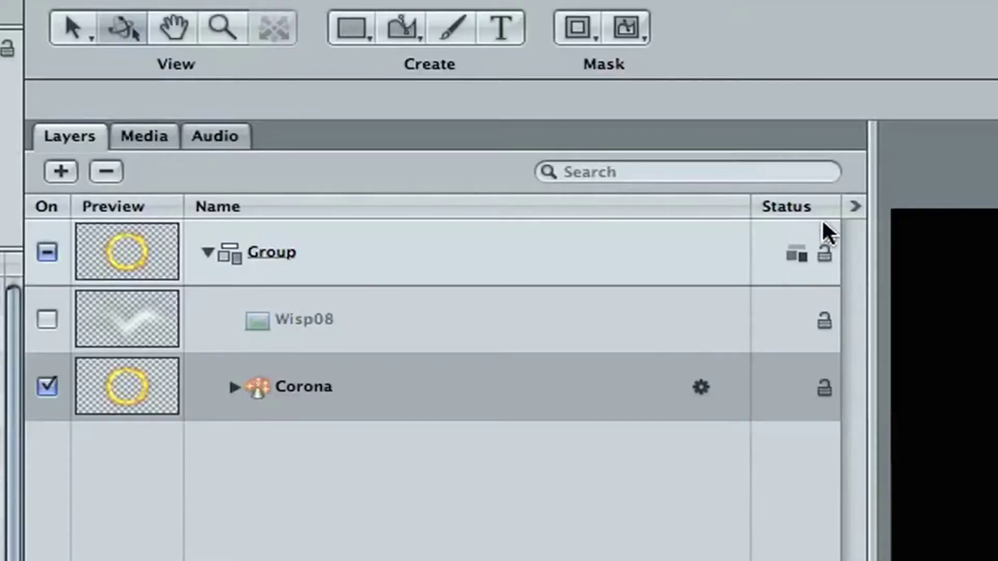
left_click(796, 255)
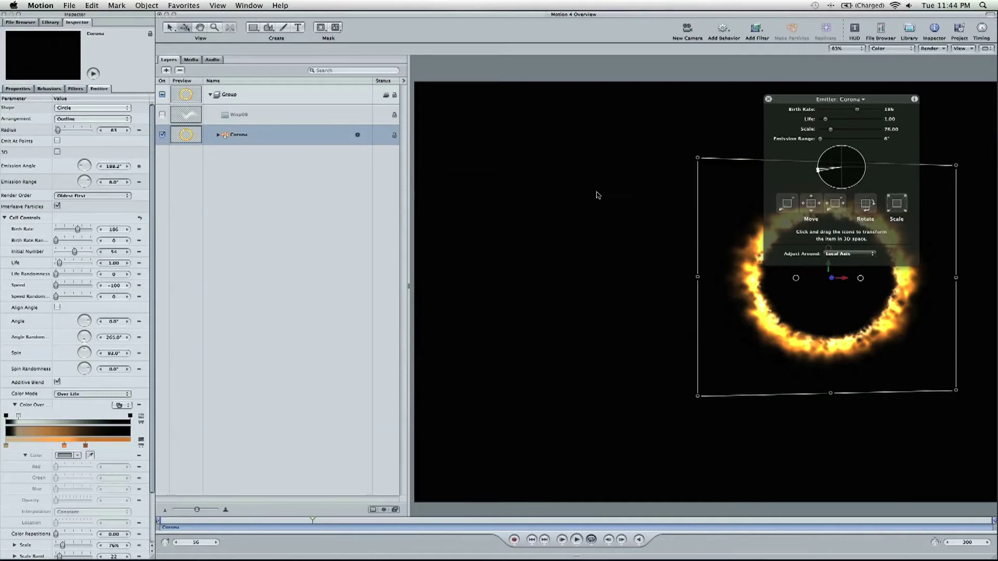
left_click(686, 37)
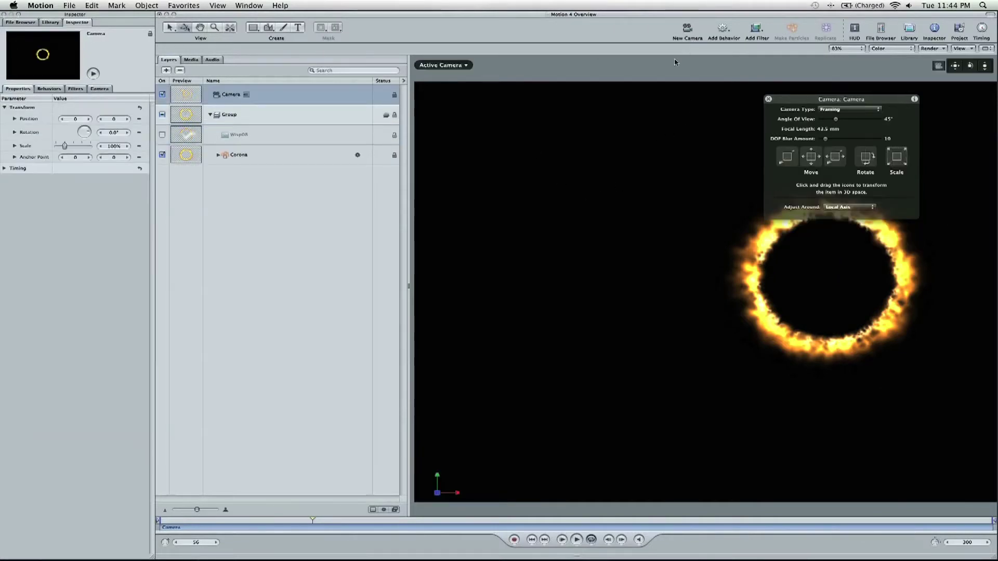
key("shift+z")
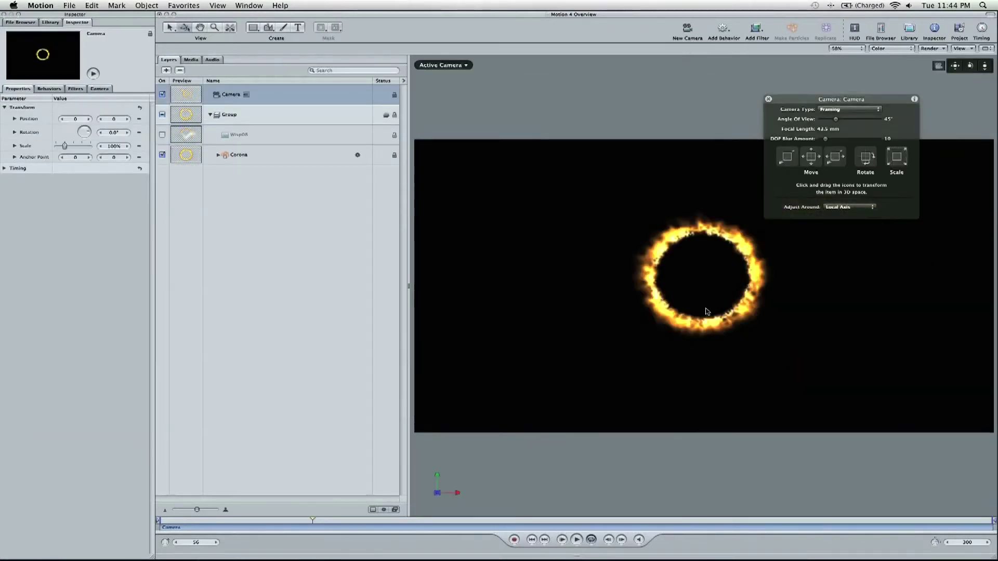
Enlarge the Corona emitter to a scale of about 347% and rotate it about its vertical axis.
left_click(647, 253)
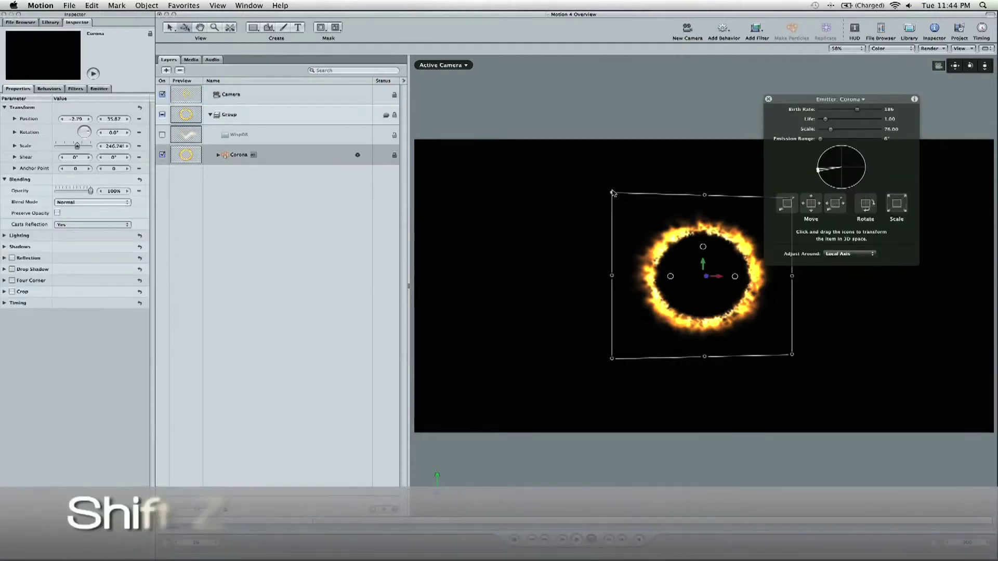
left_click_drag(612, 194, 531, 120)
left_click_drag(678, 311, 698, 325)
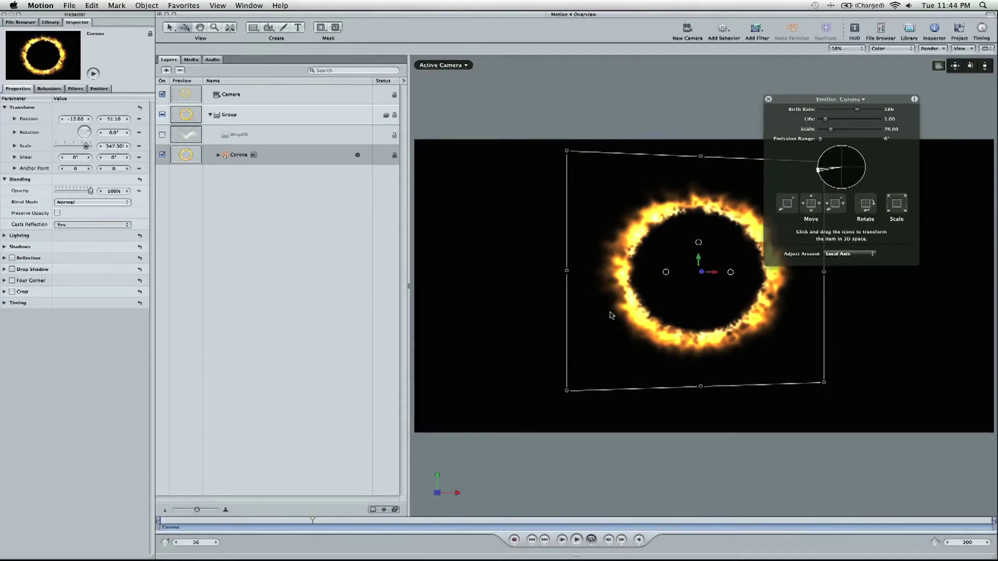
left_click_drag(668, 274, 743, 276)
Move the camera slightly with the HUD's Move control and check the 3D Grid view option.
left_click(322, 95)
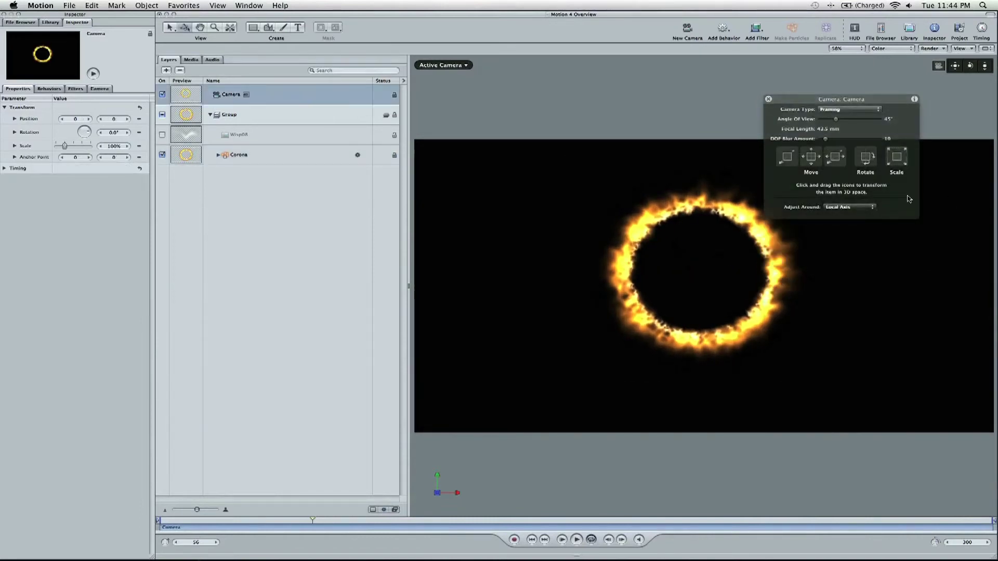
left_click_drag(814, 167, 794, 147)
left_click(960, 49)
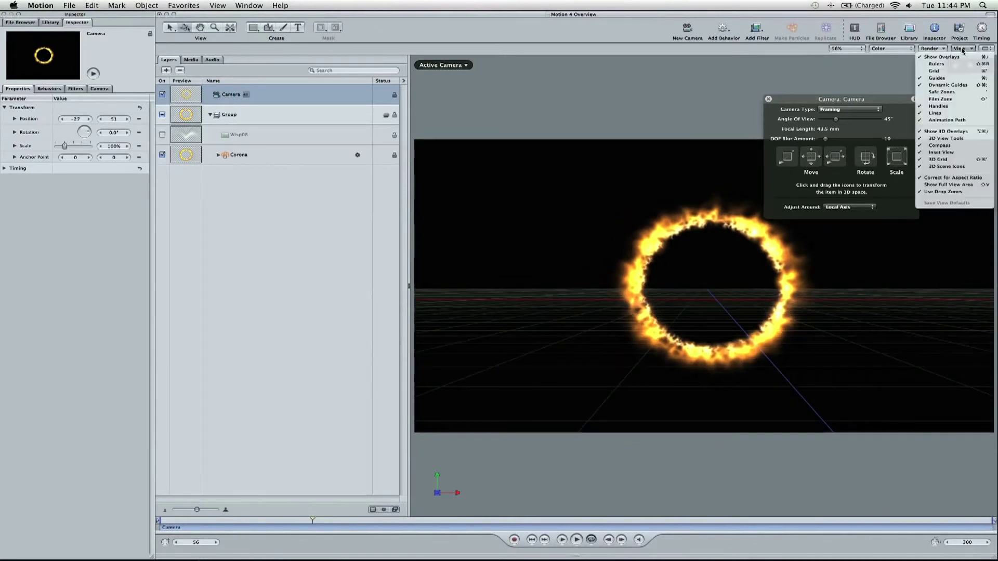
left_click(945, 163)
Adjust the Corona emitter's 3D rotation slightly on the canvas and turn on its 3D option in the emitter settings.
left_click(719, 216)
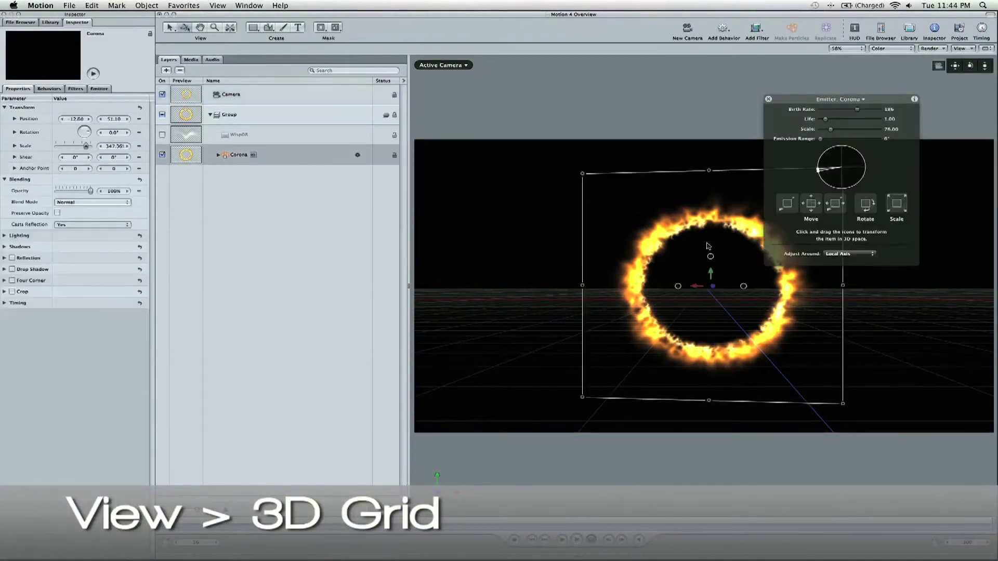
left_click_drag(674, 285, 658, 279)
left_click(101, 87)
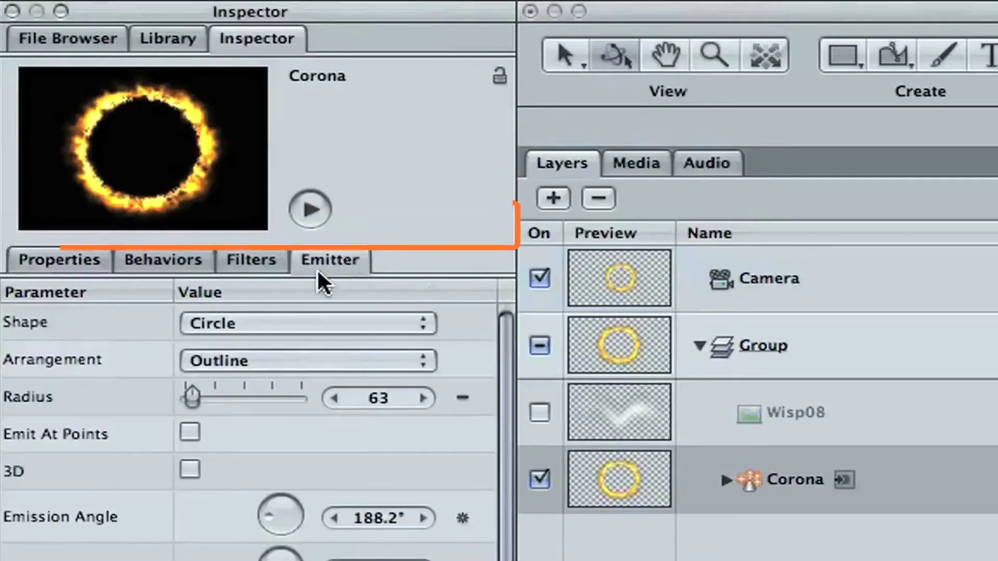
left_click(192, 469)
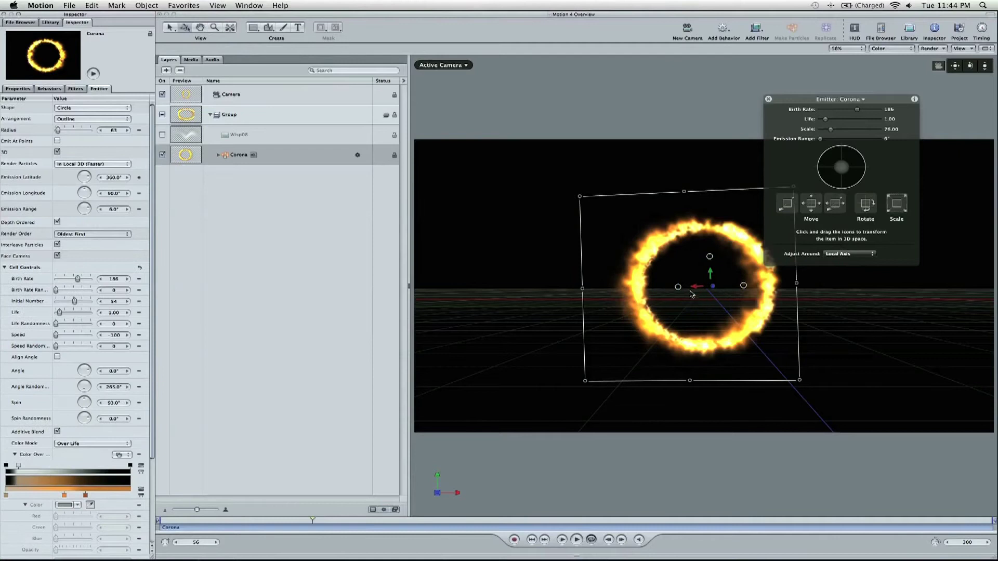
Tilt the Corona emitter in 3D space on the canvas and widen its Emission Range to 360°.
left_click_drag(679, 287, 731, 294)
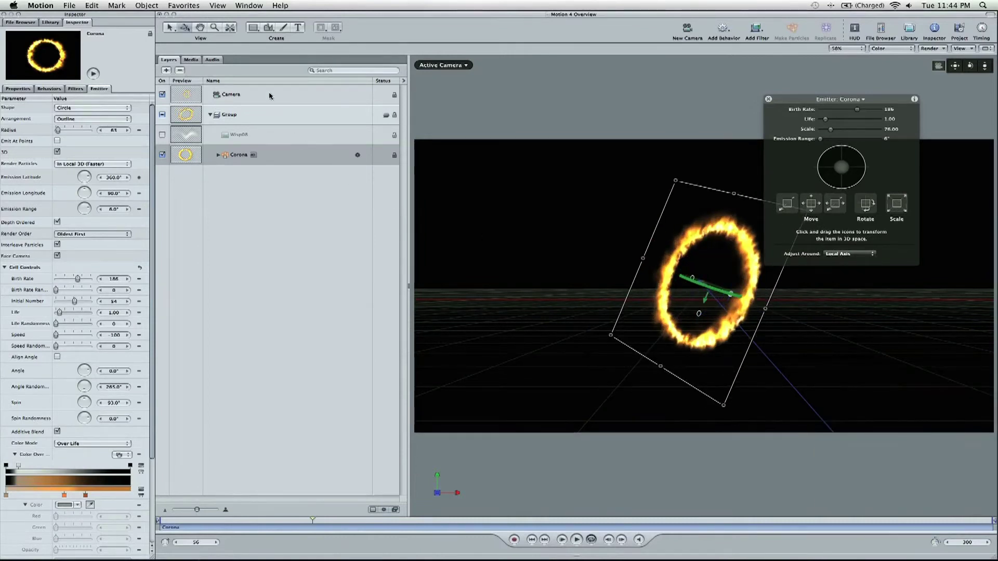
left_click_drag(845, 139, 883, 139)
left_click_drag(702, 235, 592, 237)
Rotate the camera around the scene with the HUD's Rotate control and turn off the 3D Grid.
left_click(289, 94)
left_click_drag(860, 169, 753, 174)
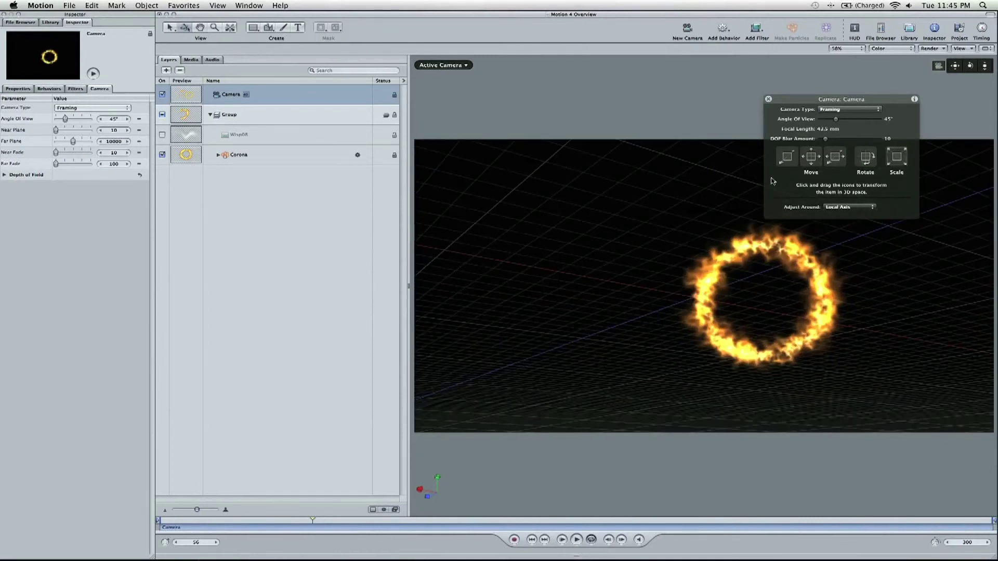
left_click(972, 49)
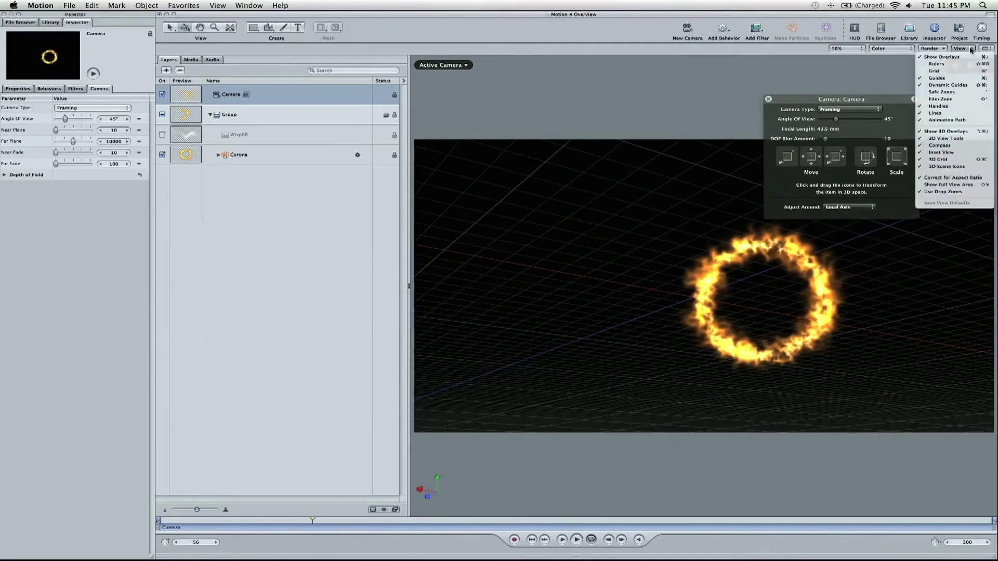
left_click(949, 166)
Record keyframes moving the Corona emitter from the upper left of the scene at frame 1 to the lower right at frame 98.
left_click_drag(780, 265, 578, 192)
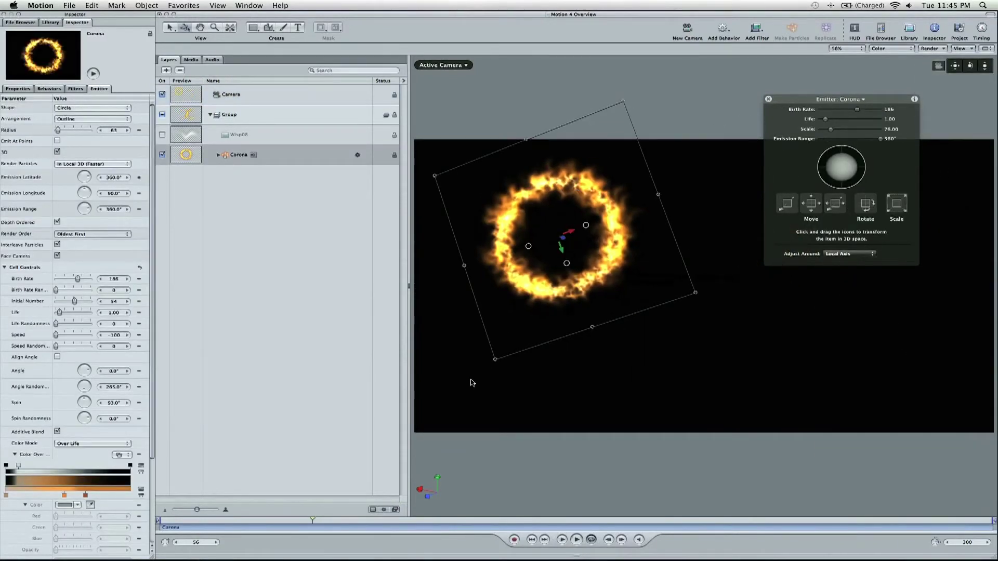
left_click_drag(197, 521, 146, 520)
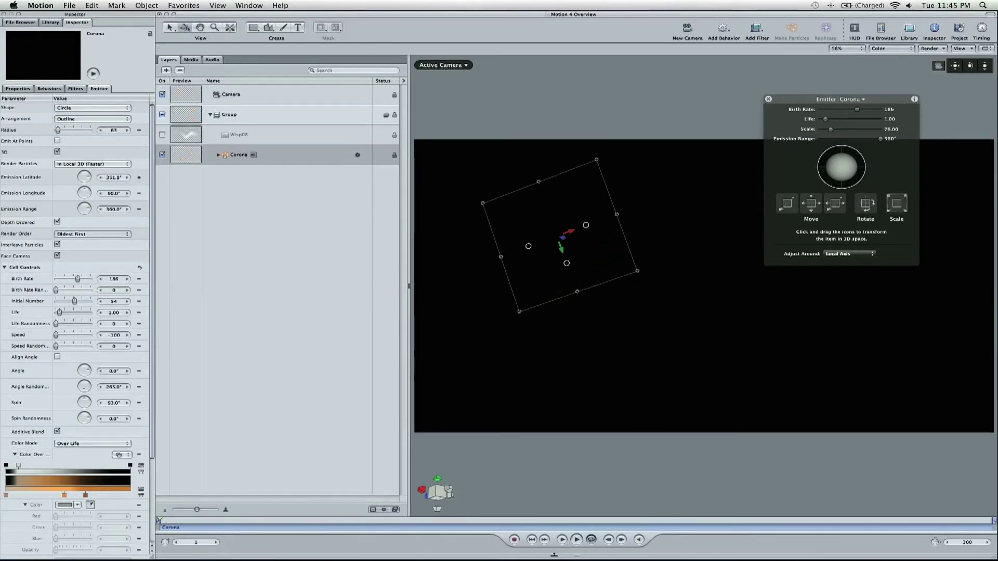
left_click(515, 540)
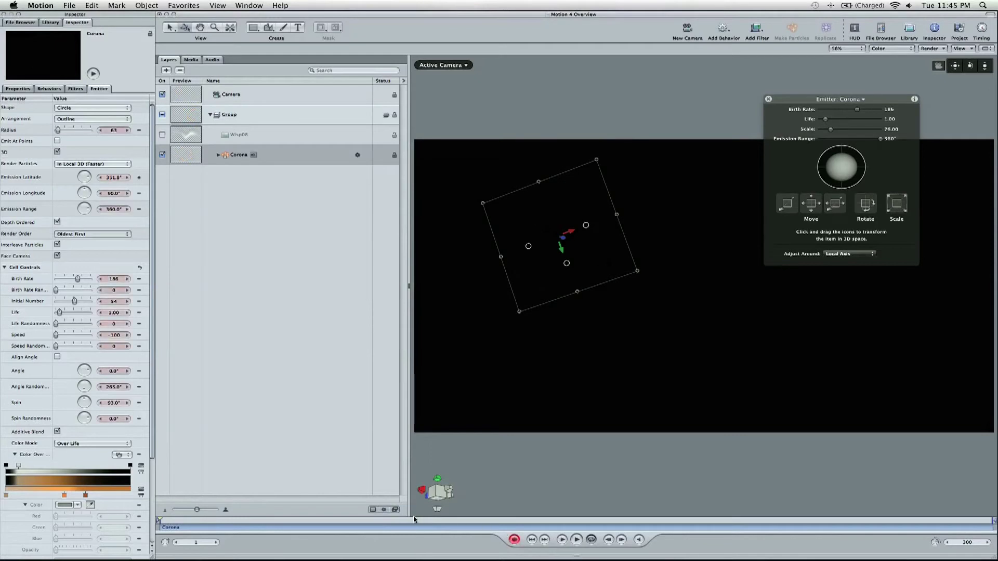
left_click_drag(420, 523, 429, 523)
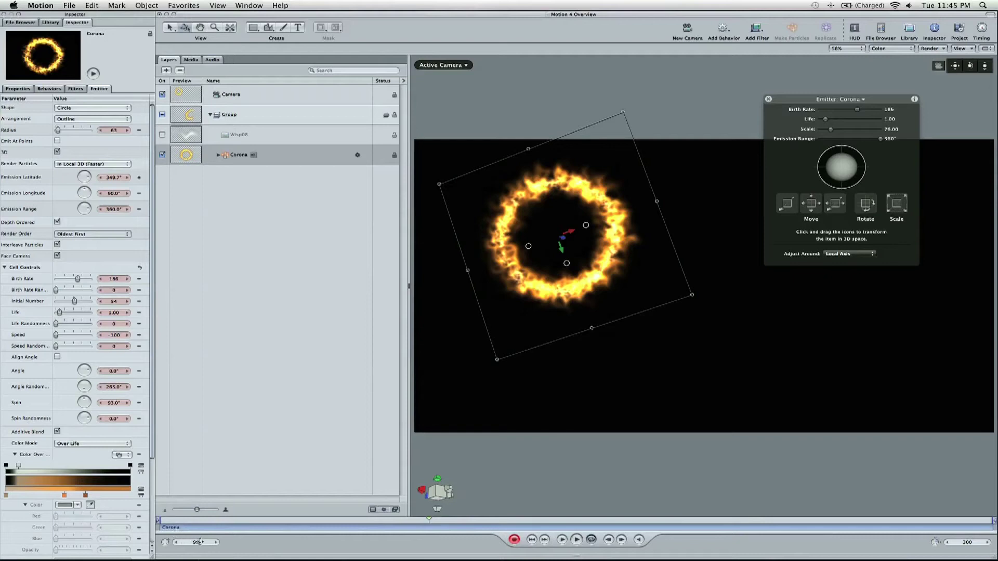
left_click_drag(600, 242, 904, 333)
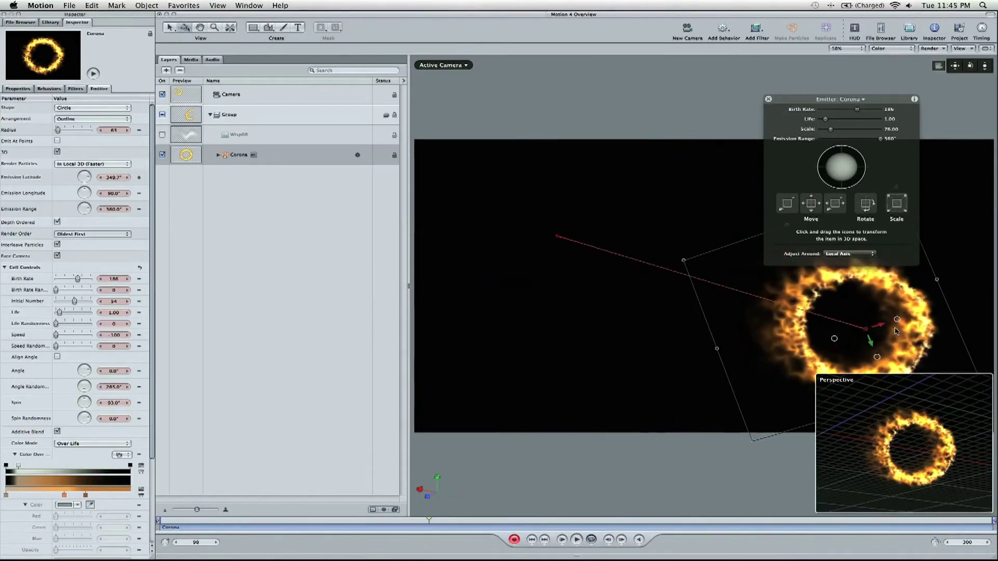
Preview the recorded Corona movement, turn off keyframe recording and return the playhead to frame 1.
left_click(206, 519)
left_click(172, 447)
key("space")
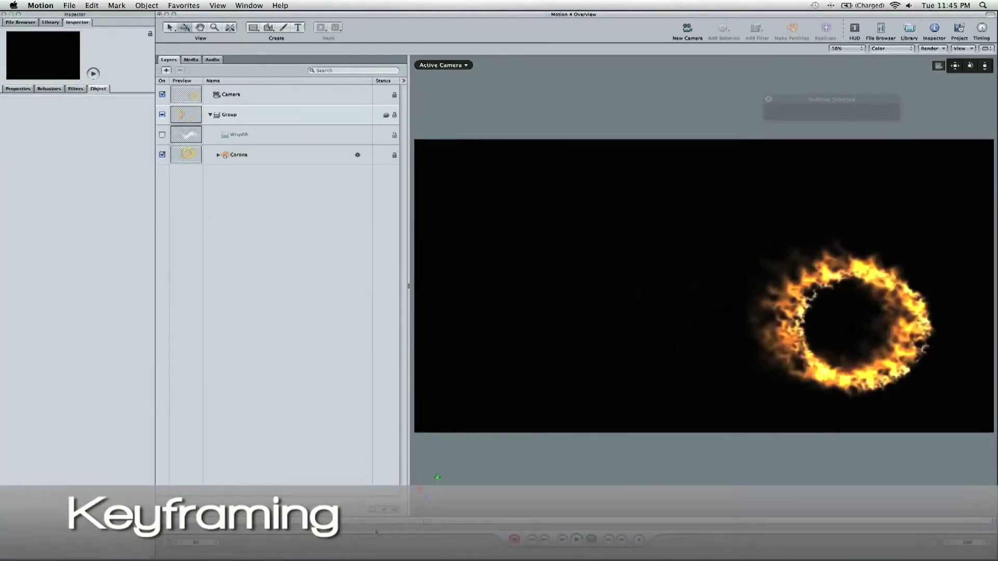
left_click(514, 539)
left_click_drag(424, 521, 159, 519)
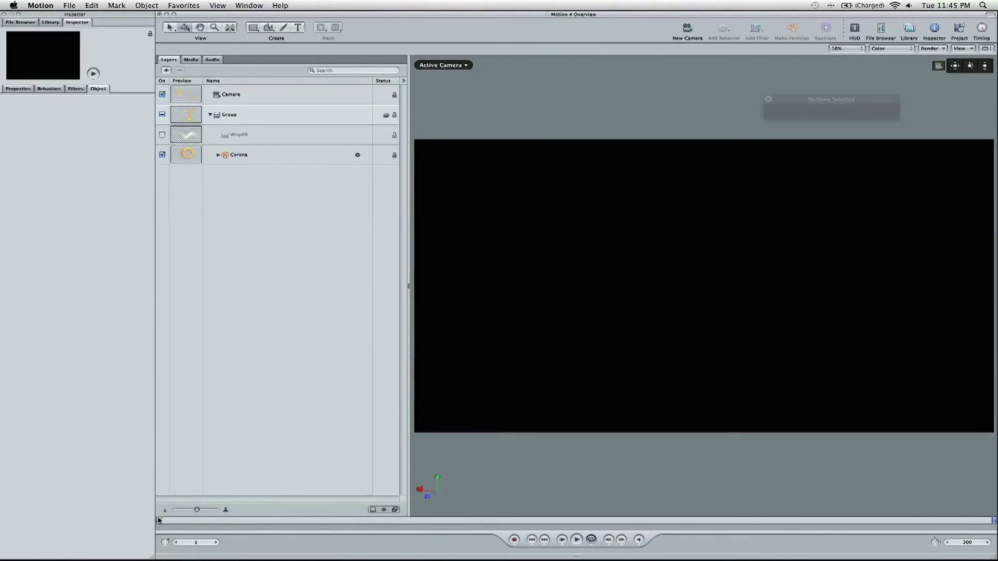
Add a point to the Corona emitter's motion path, pull it down to the lower left, and play back the curved movement.
left_click(247, 156)
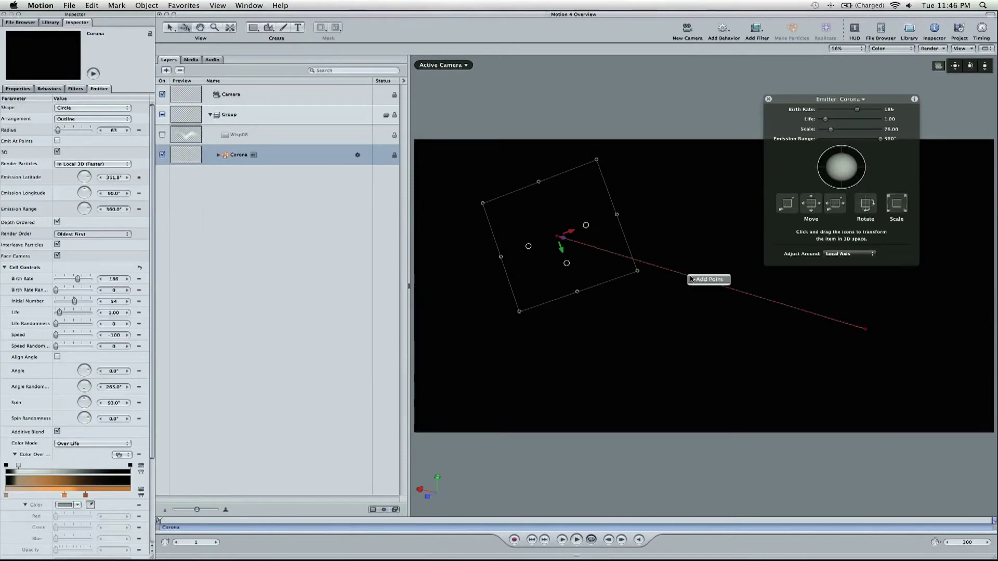
left_click_drag(689, 278, 533, 398)
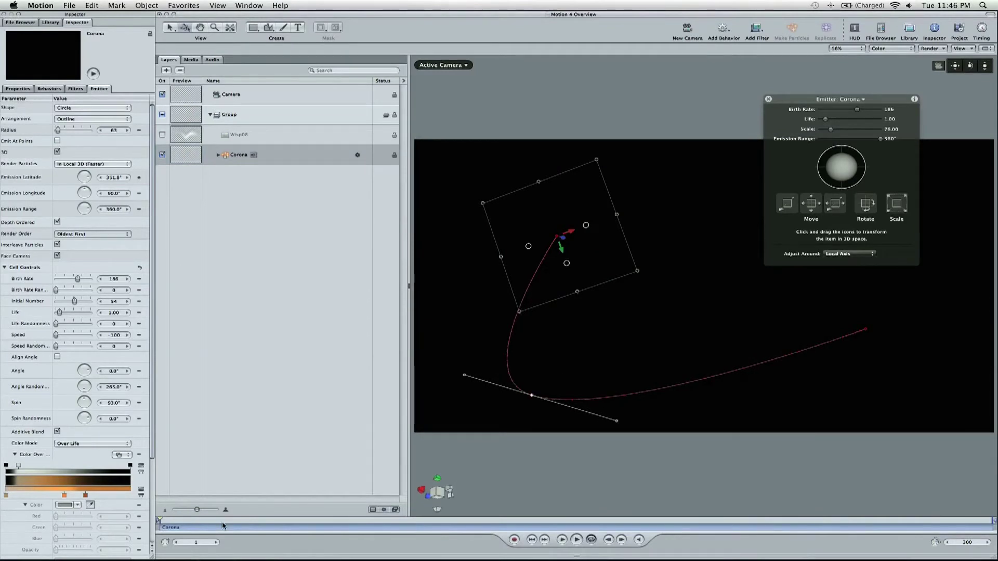
key("space")
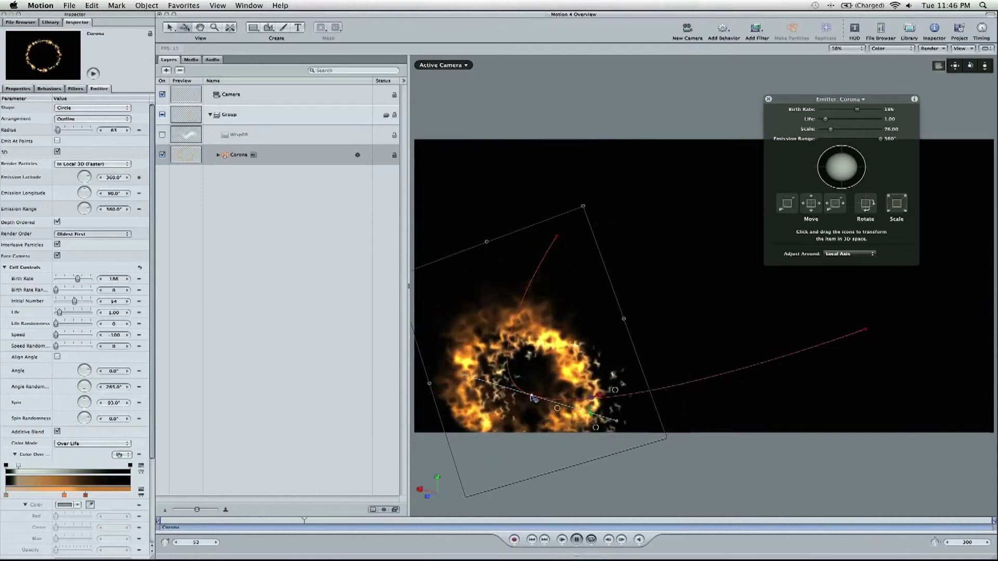
key("space")
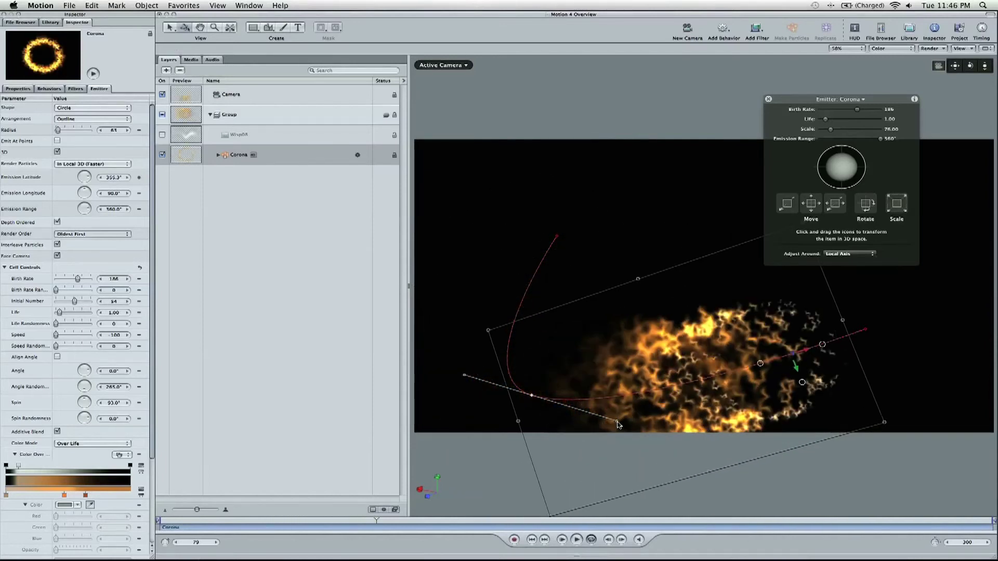
Switch the motion path's middle point to Linear and back to Smooth, and adjust its curve handle.
right_click(531, 396)
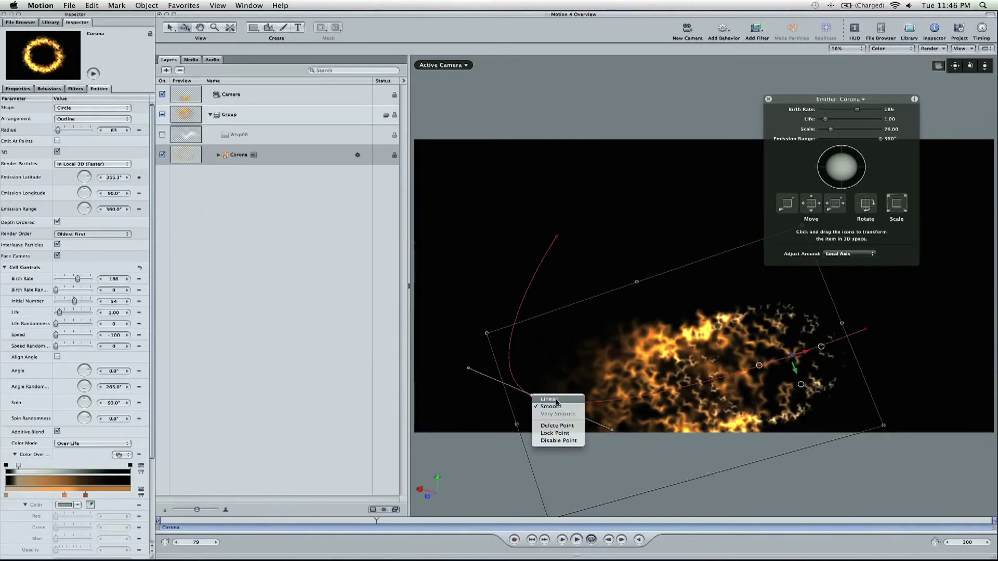
left_click(550, 400)
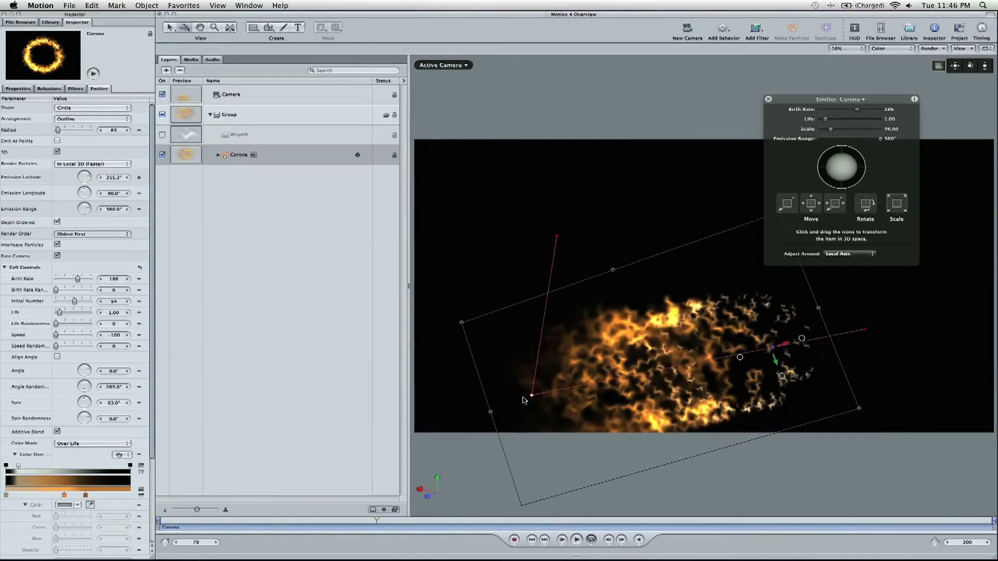
right_click(531, 397)
left_click(553, 409)
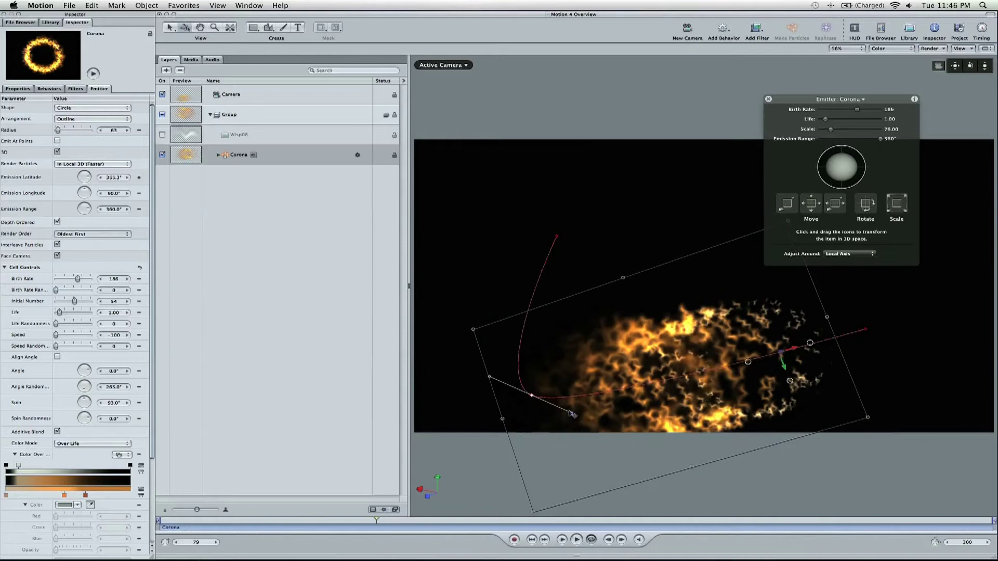
left_click_drag(574, 415, 579, 425)
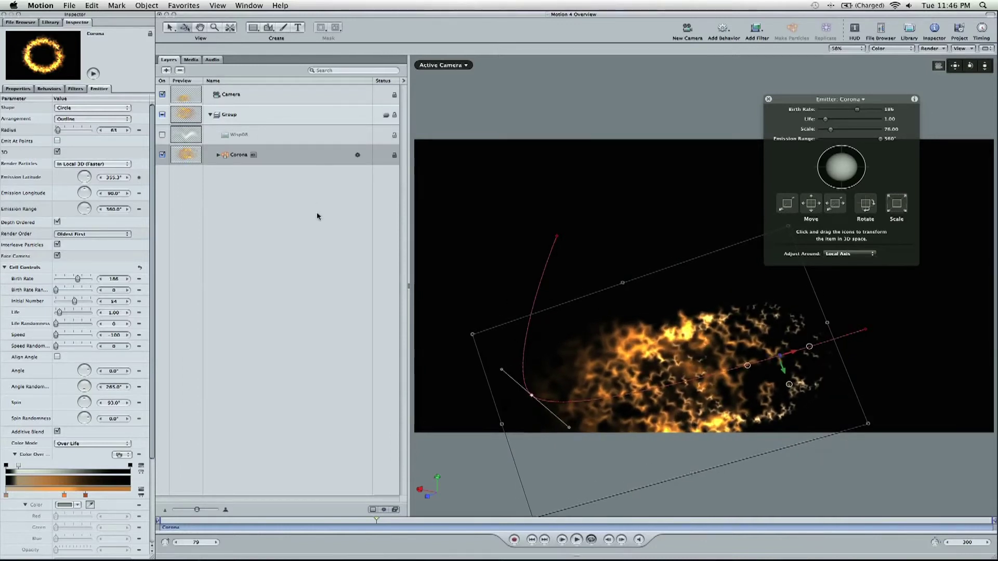
Close the HUD and add the text "Final Cut King Website" in the upper part of the canvas with the Text tool.
left_click(769, 99)
left_click(298, 28)
left_click(495, 170)
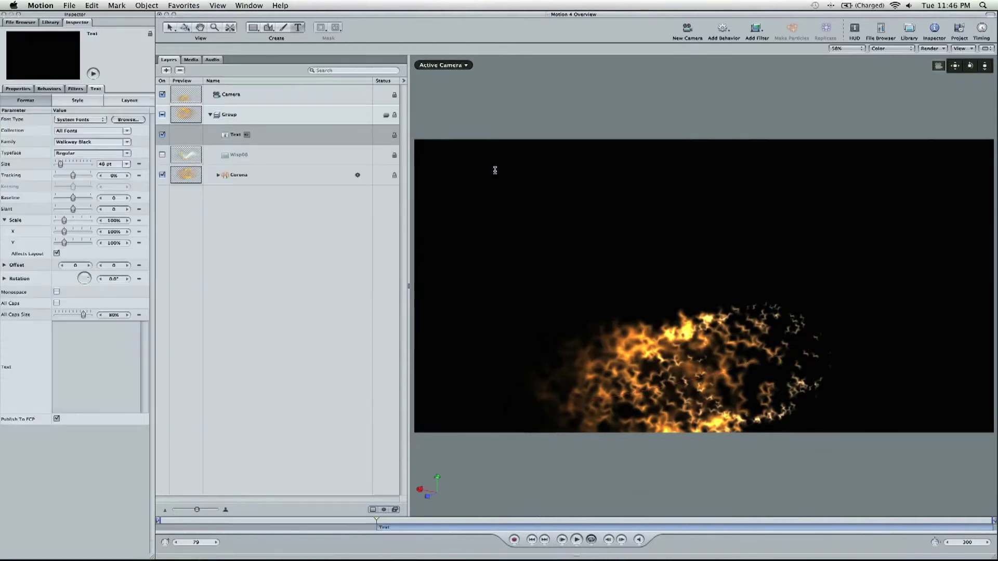
type("Final Cut King Website")
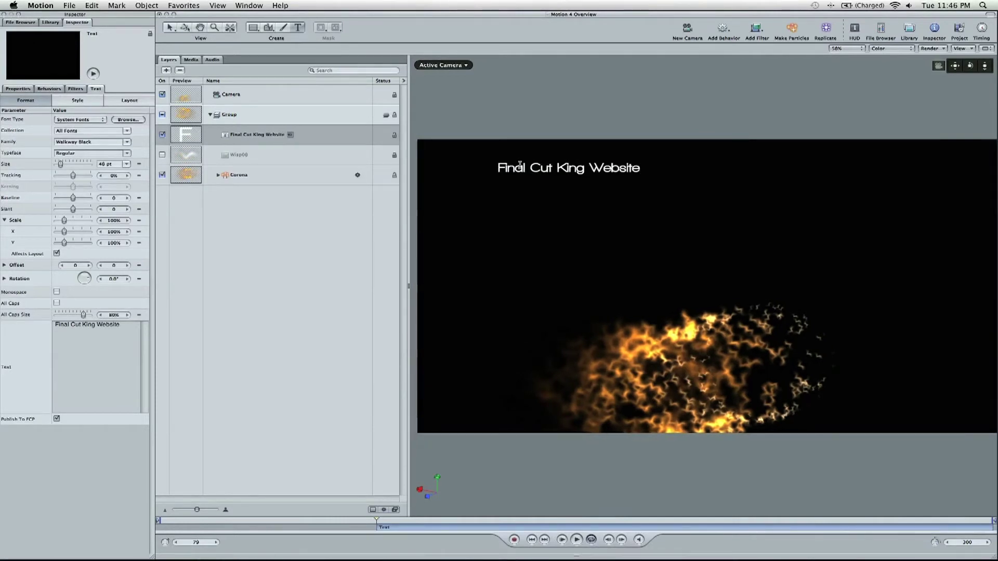
key("Escape")
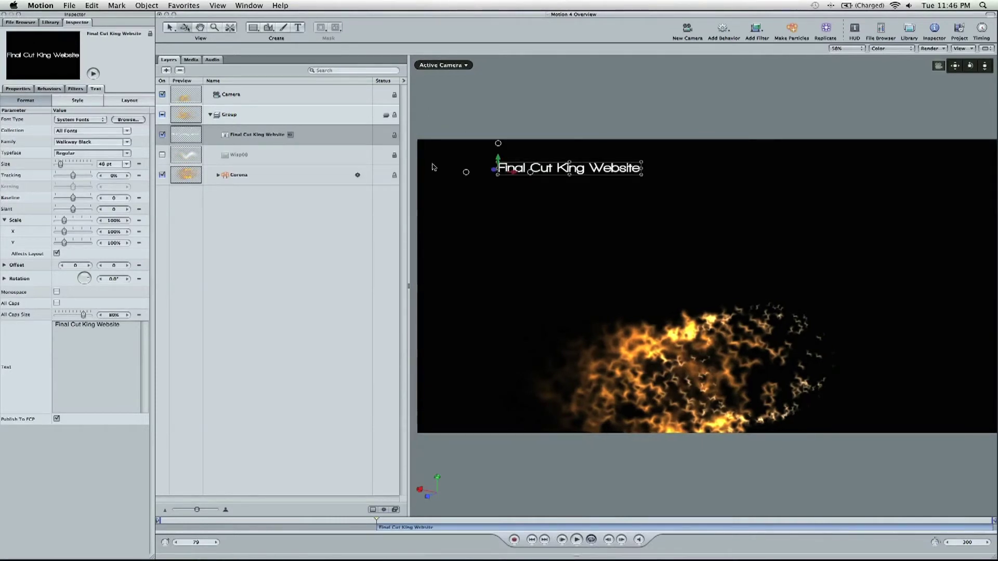
Show the text's HUD and set its size to 118 pt, tracking to 10 and alignment to Center.
left_click(764, 34)
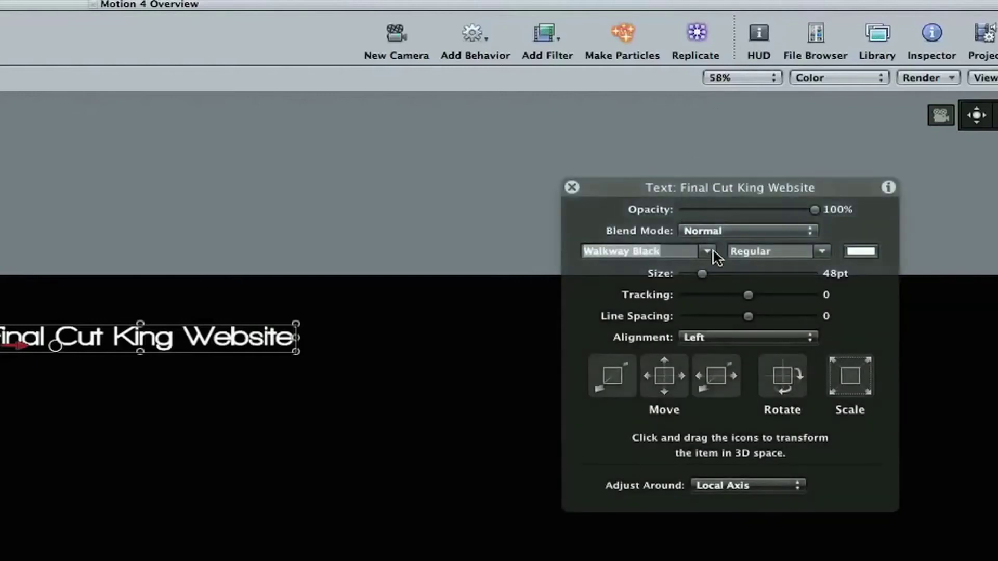
left_click_drag(705, 274, 740, 275)
left_click_drag(729, 197, 799, 104)
left_click_drag(817, 202, 828, 203)
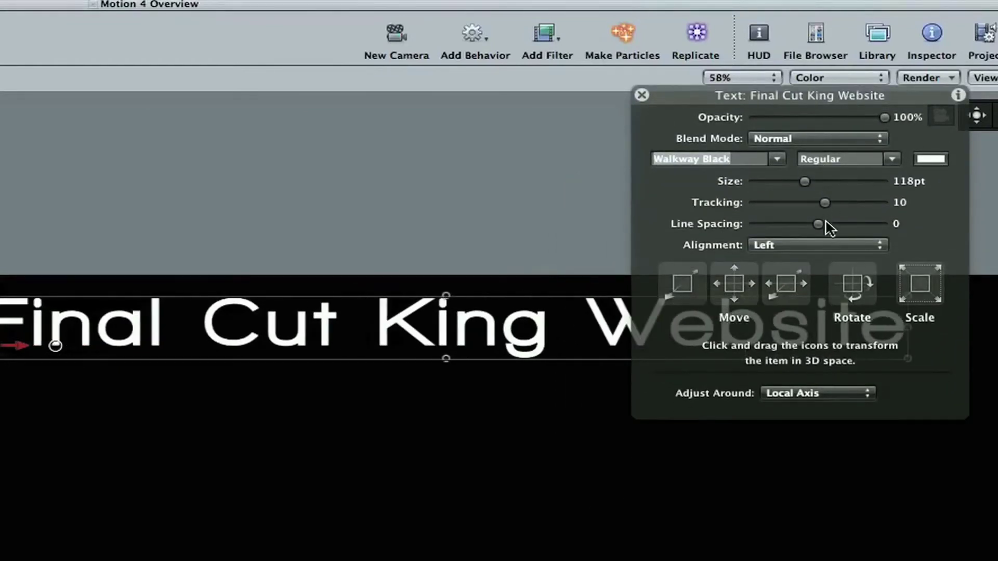
left_click(810, 246)
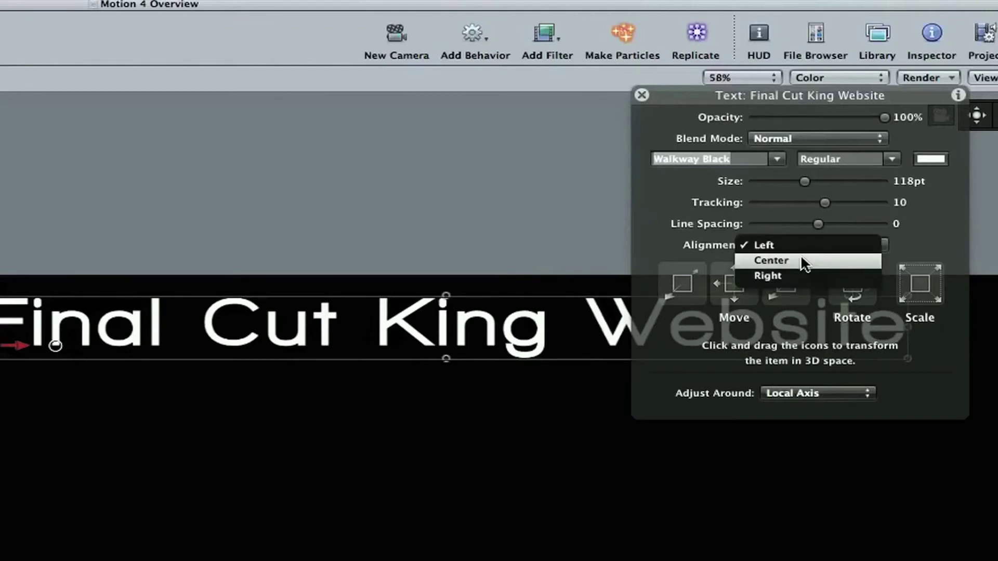
left_click(801, 259)
Reposition the text across the upper middle of the canvas, adjust its depth with the HUD, and move the HUD clear of it.
left_click_drag(21, 351, 423, 347)
left_click_drag(679, 301, 633, 307)
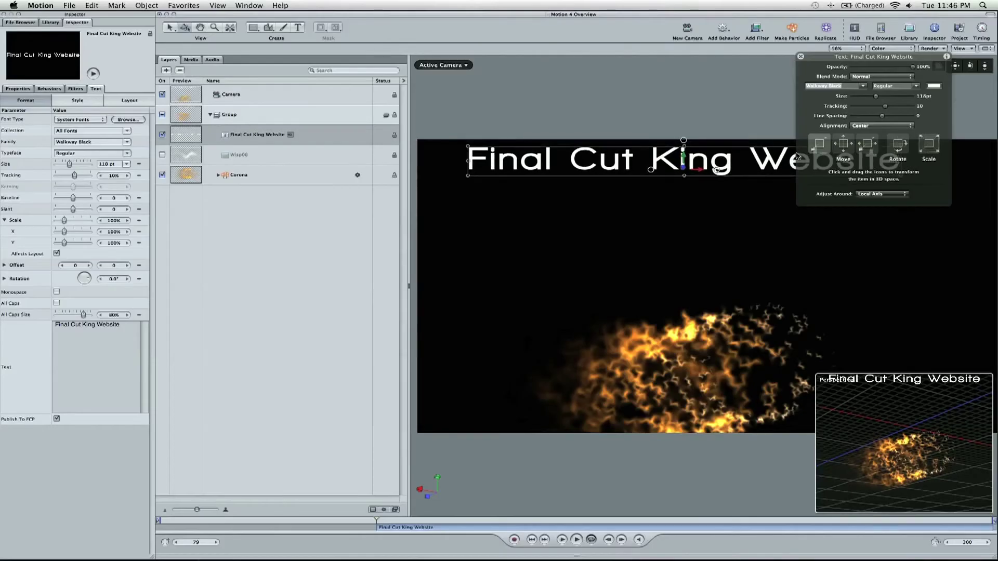
left_click_drag(819, 144, 840, 146)
left_click_drag(725, 166, 727, 195)
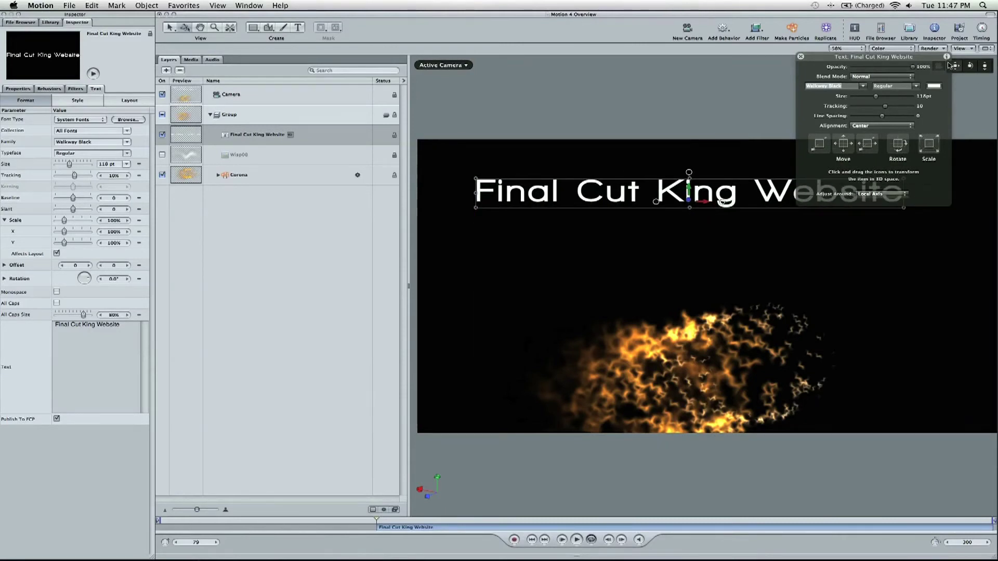
left_click_drag(906, 59, 931, 232)
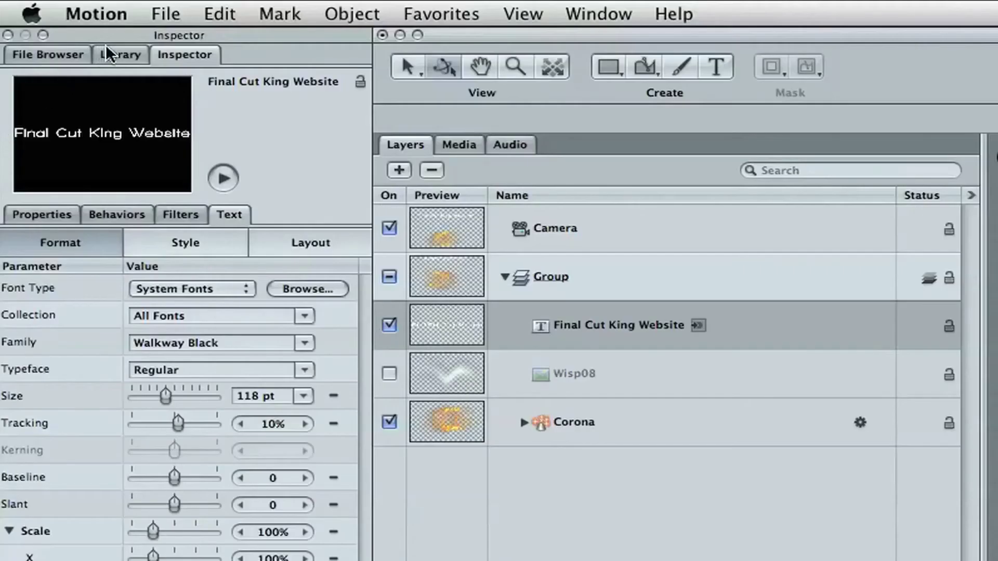
Apply the Rotate In behavior from the Library's Text Sequence behaviors to the "Final Cut King Website" text.
left_click(44, 22)
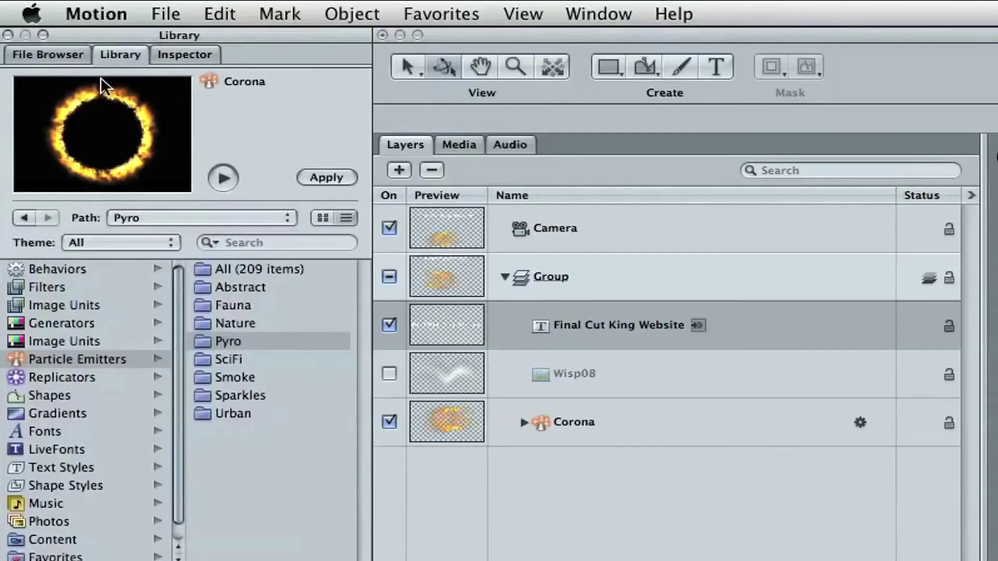
left_click(63, 270)
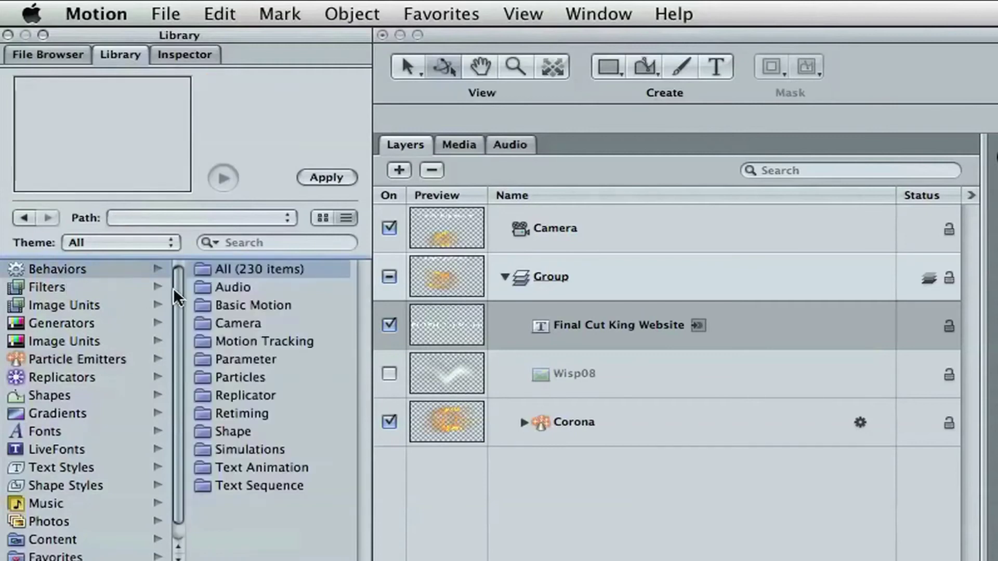
left_click(248, 467)
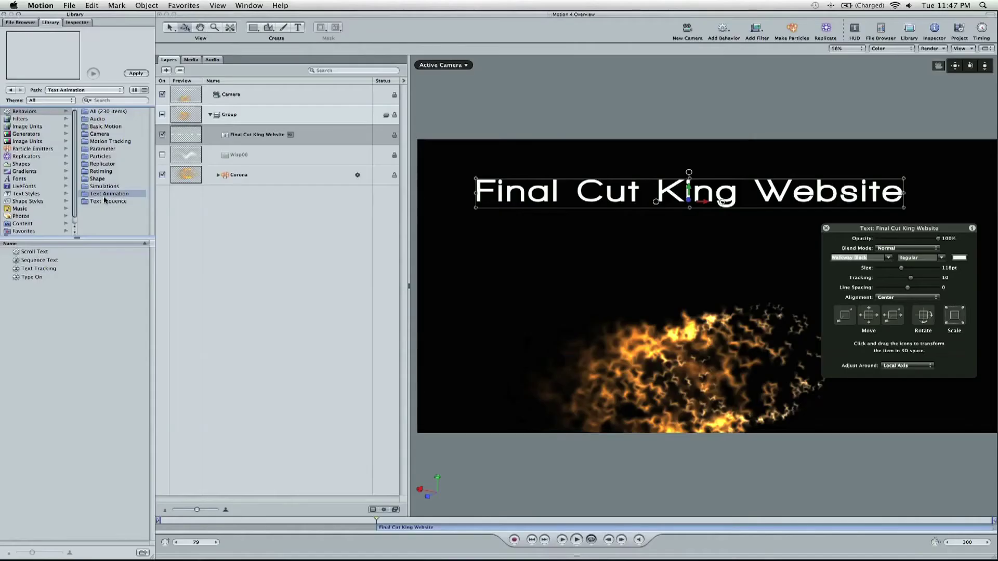
left_click(106, 202)
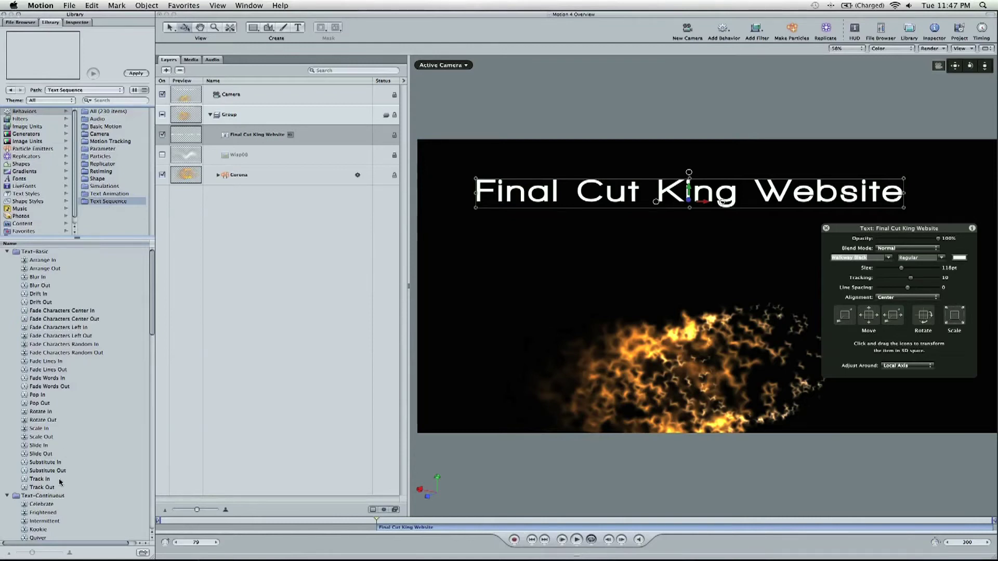
left_click(42, 412)
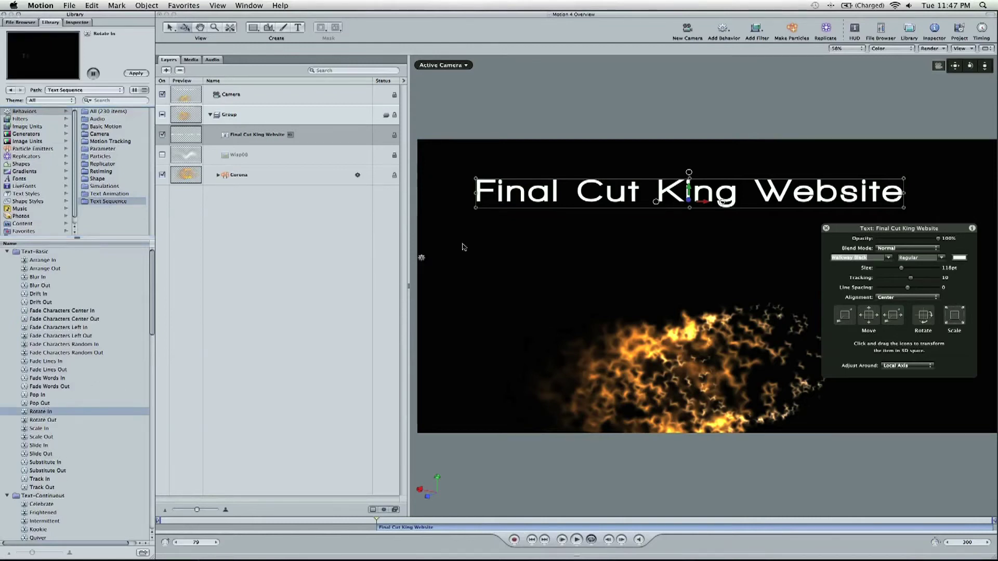
left_click_drag(529, 198, 576, 198)
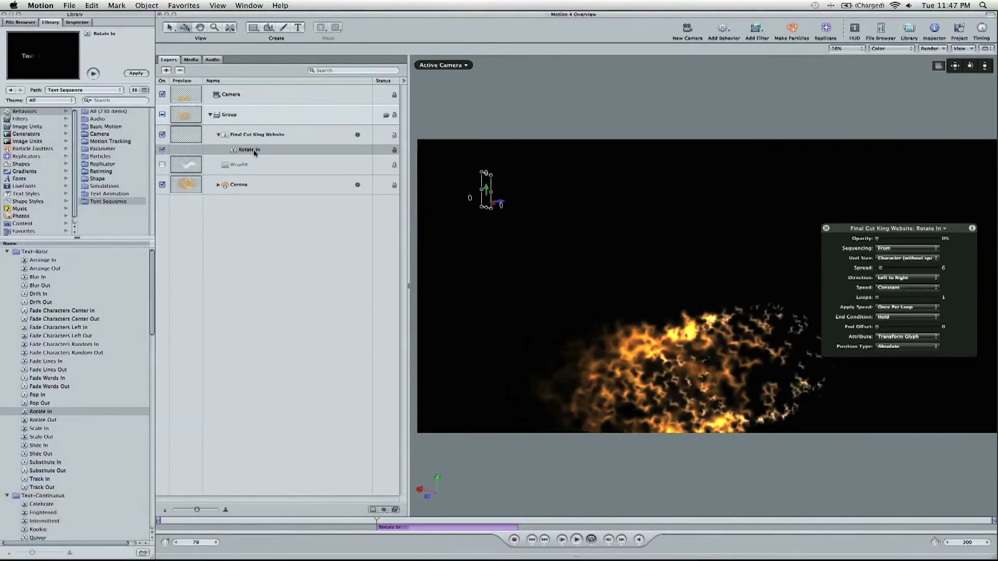
Play the Rotate In animation, shorten the behavior's duration in the mini-timeline, and replay it from the behavior's start.
key("space")
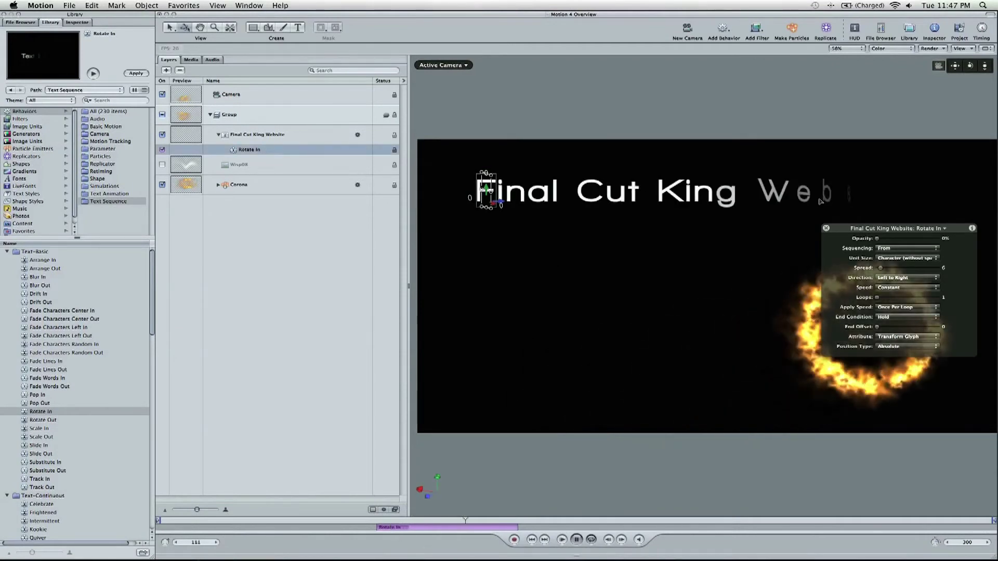
key("space")
left_click_drag(516, 527, 459, 528)
left_click(376, 520)
key("space")
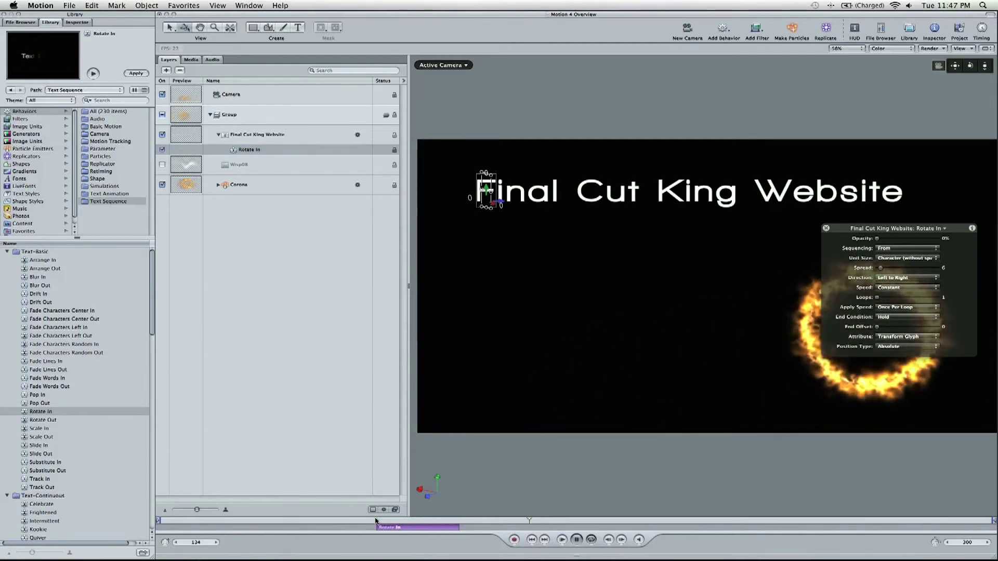
key("space")
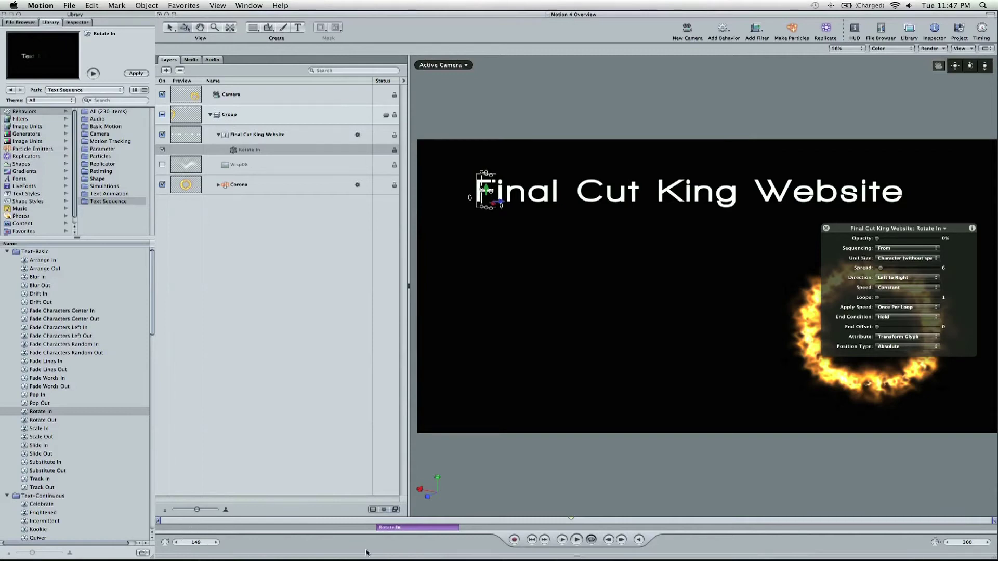
Play the shortened text animation again from just before it begins and return the playhead to frame 80.
mouse_move(376, 521)
left_mouse_down()
mouse_move(468, 521)
mouse_move(368, 521)
left_mouse_up()
key("space")
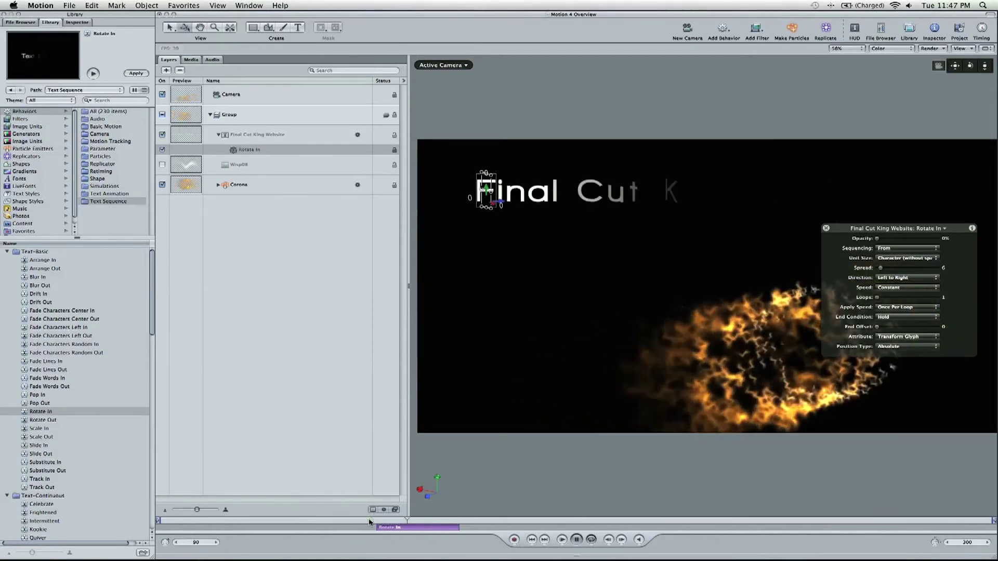
key("space")
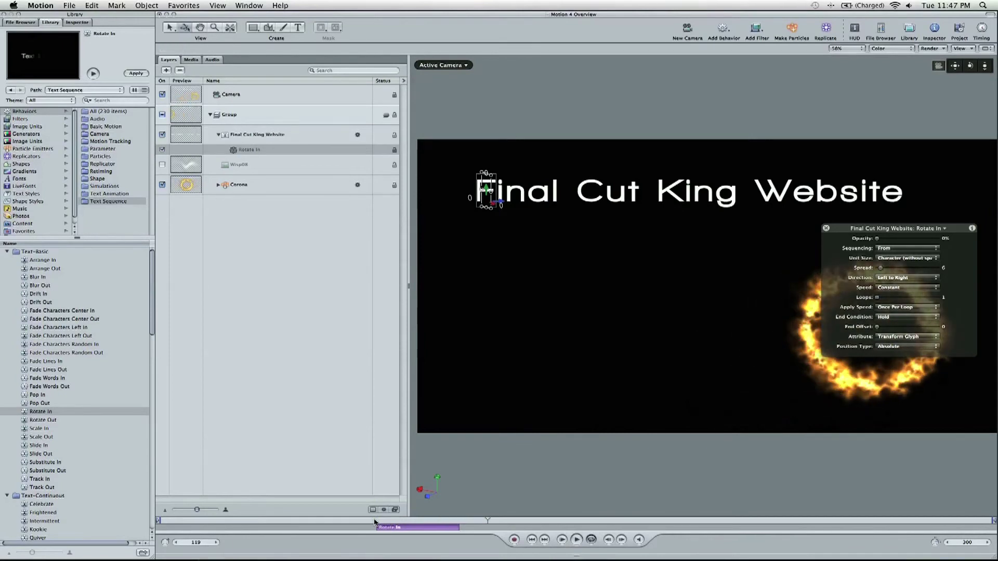
left_click_drag(374, 521, 379, 521)
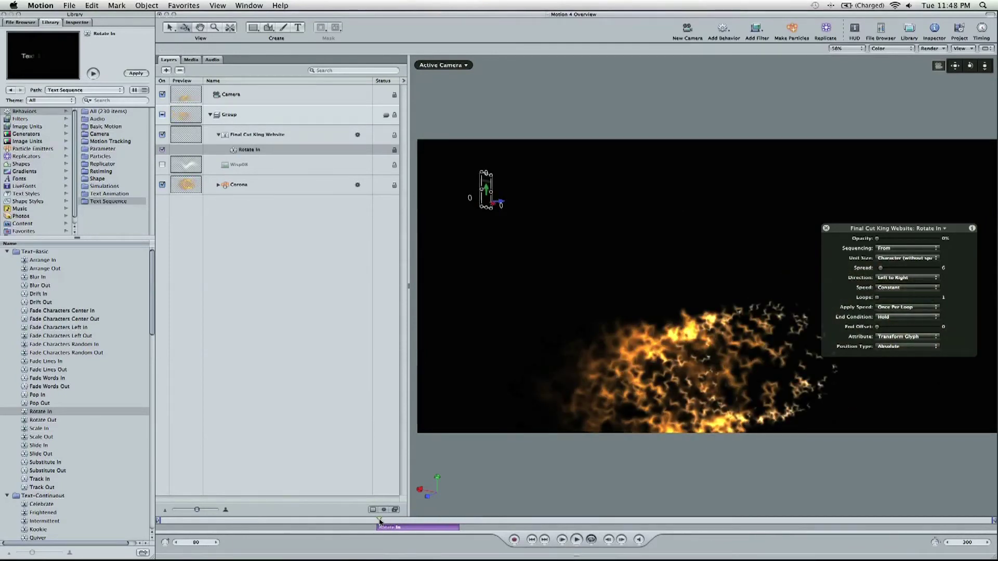
Start a RAM preview of the project, stop it partway through, and play back the animation with the text.
key("super+r")
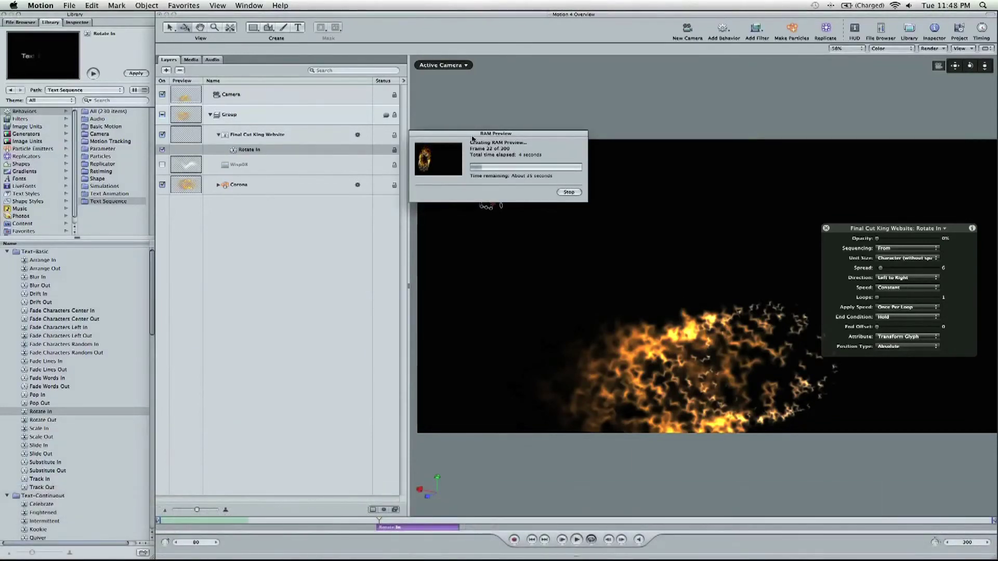
left_click(568, 192)
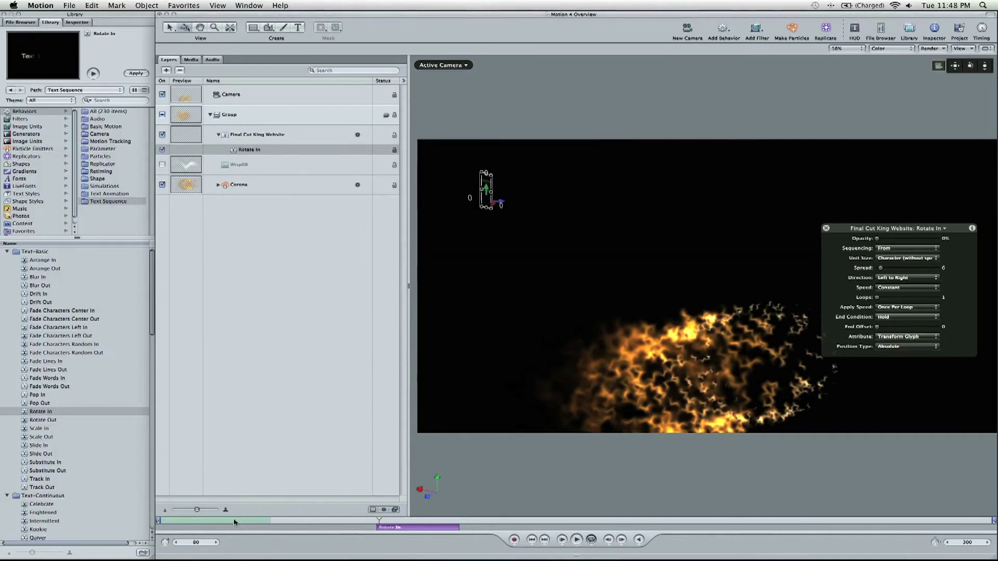
key("space")
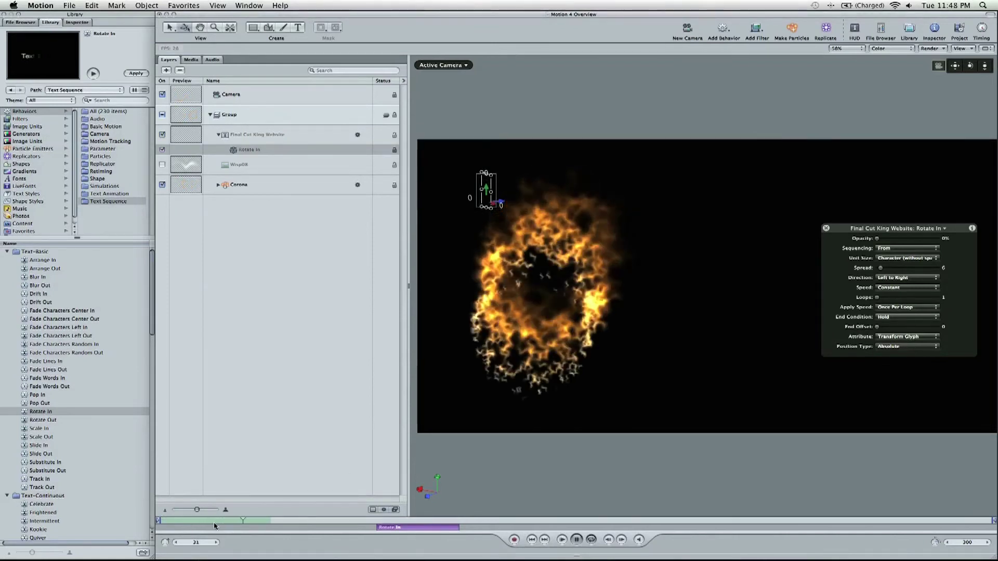
key("space")
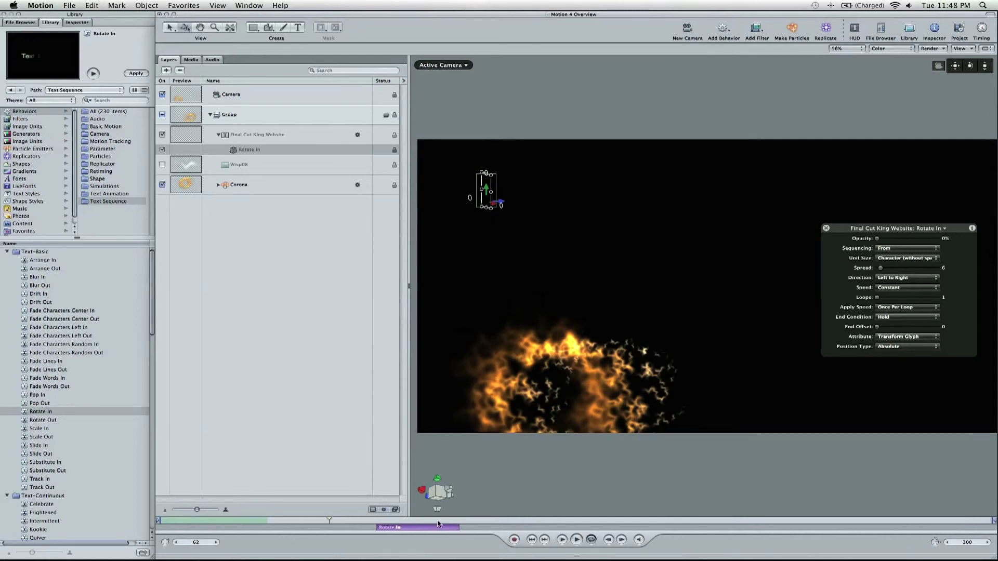
key("space")
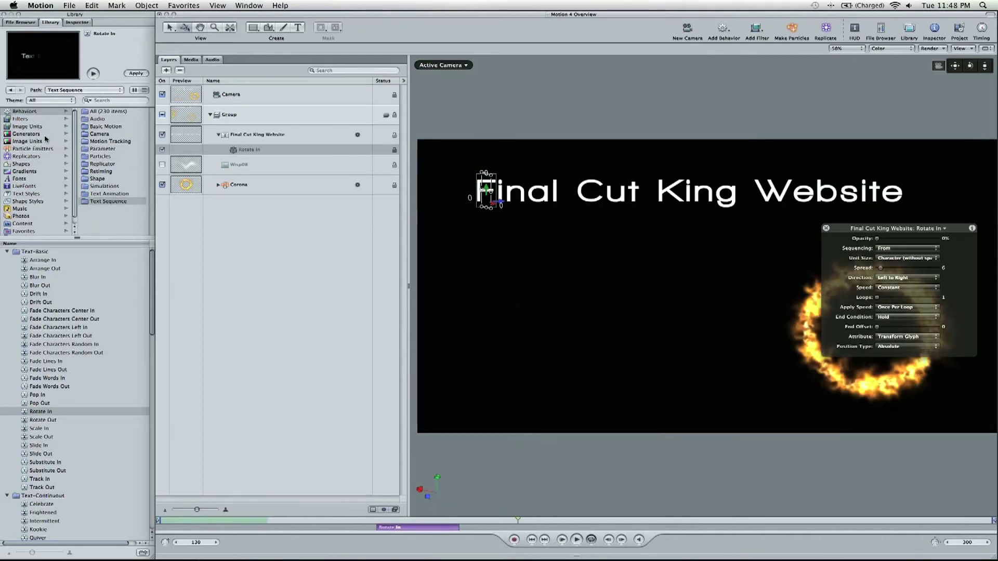
Apply the Glow filter from the Library's Glow filters to the "Final Cut King Website" text.
left_click(5, 118)
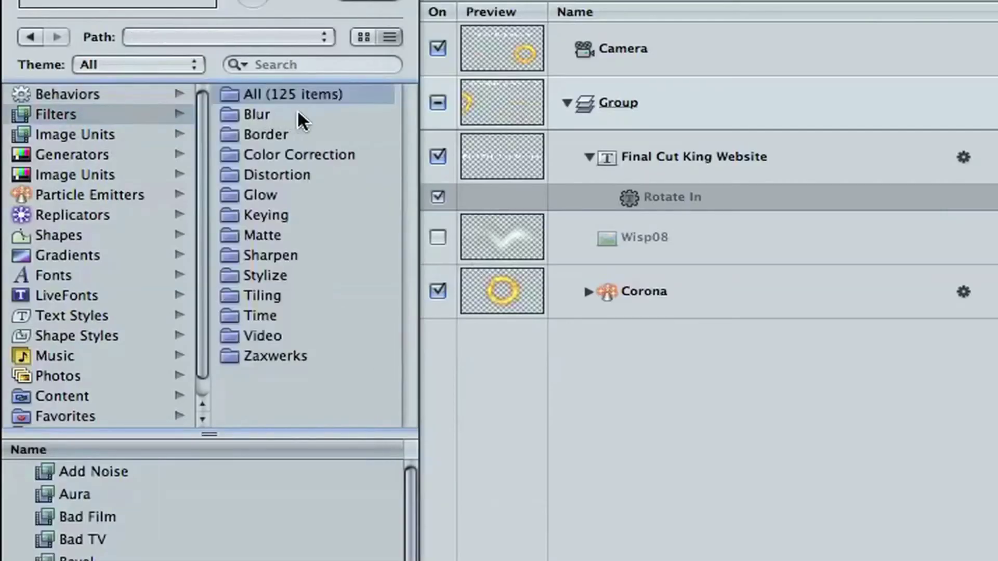
left_click(290, 198)
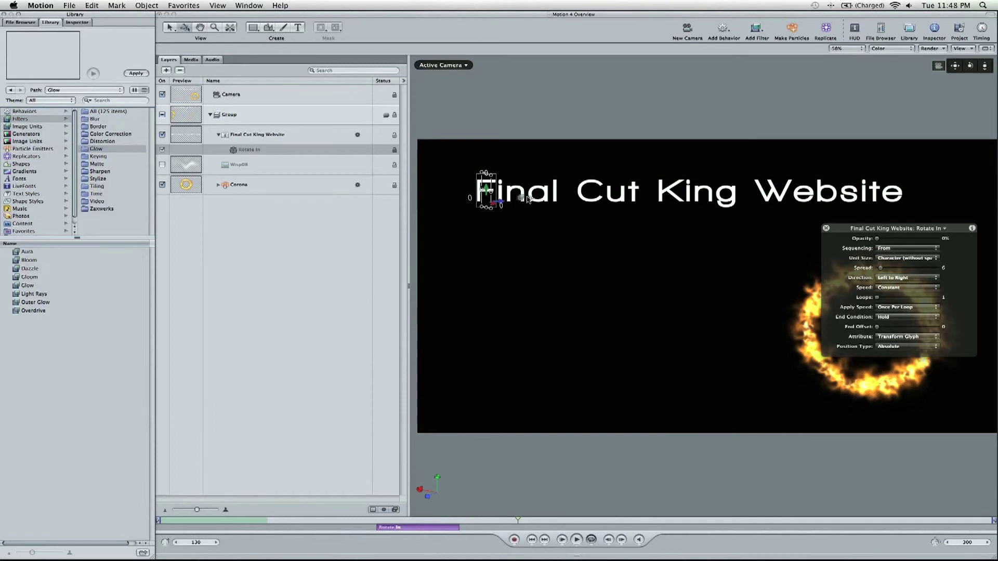
left_click_drag(528, 199, 278, 135)
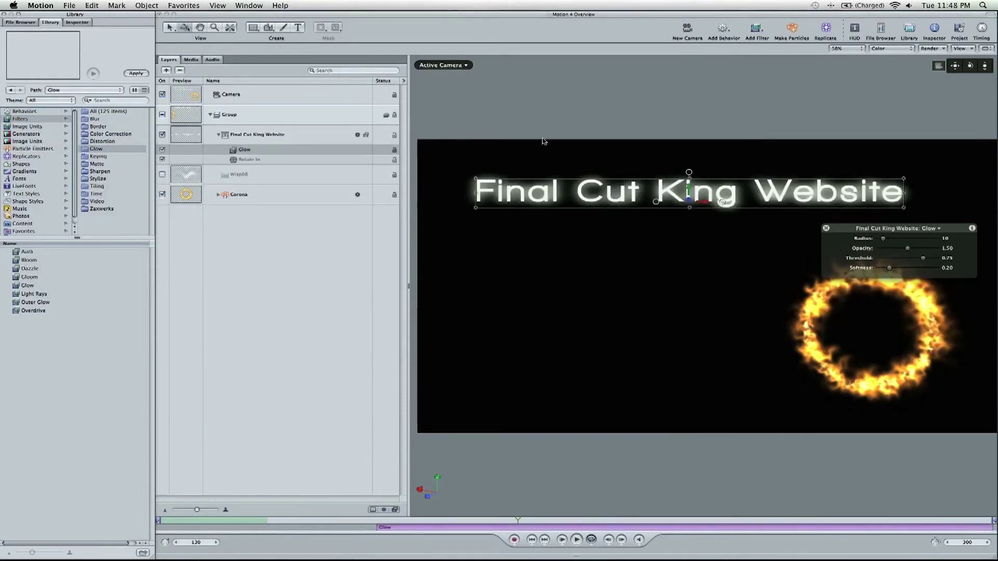
Open the text's Style settings in the Inspector and try its Glow attribute on and off.
left_click(82, 24)
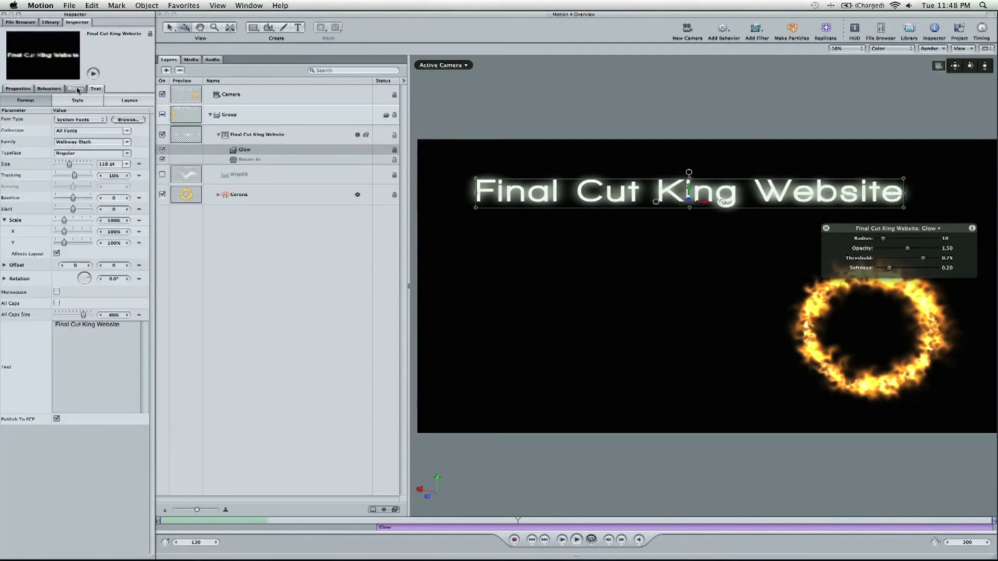
left_click(75, 88)
left_click(98, 89)
left_click(95, 101)
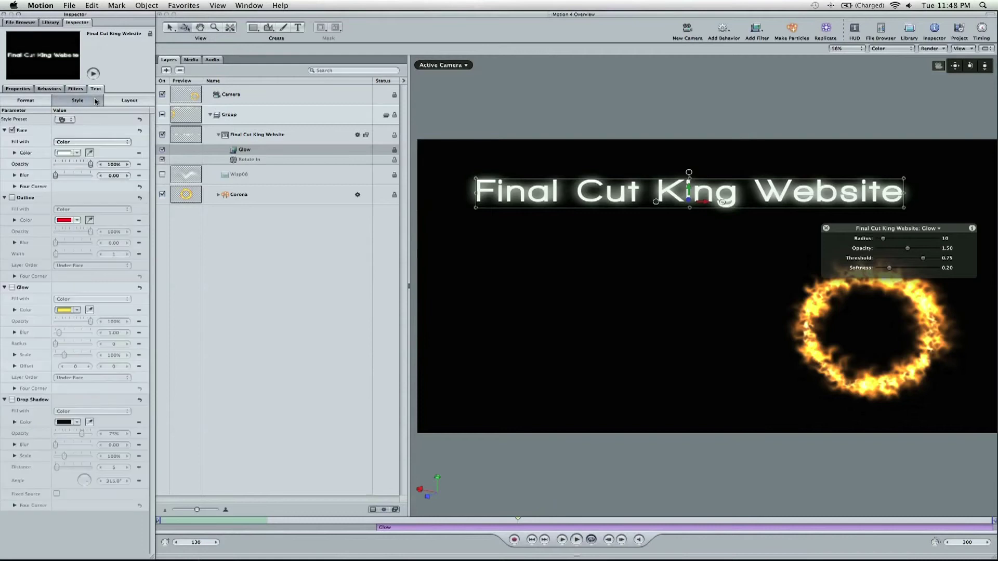
left_click(12, 288)
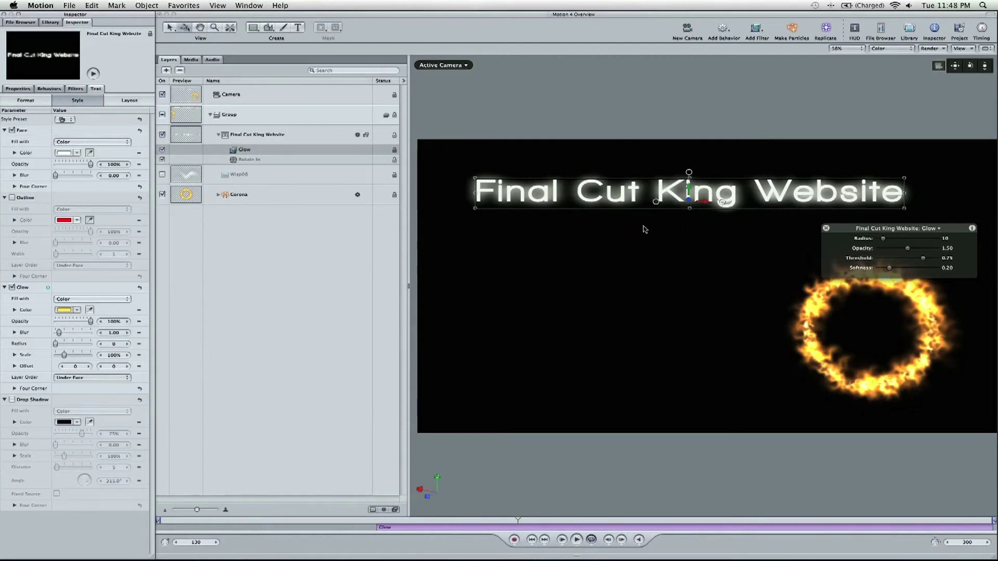
left_click(13, 288)
Enable the text's Outline with a soft blur and a width of 4, and disable the Glow filter.
left_click(12, 198)
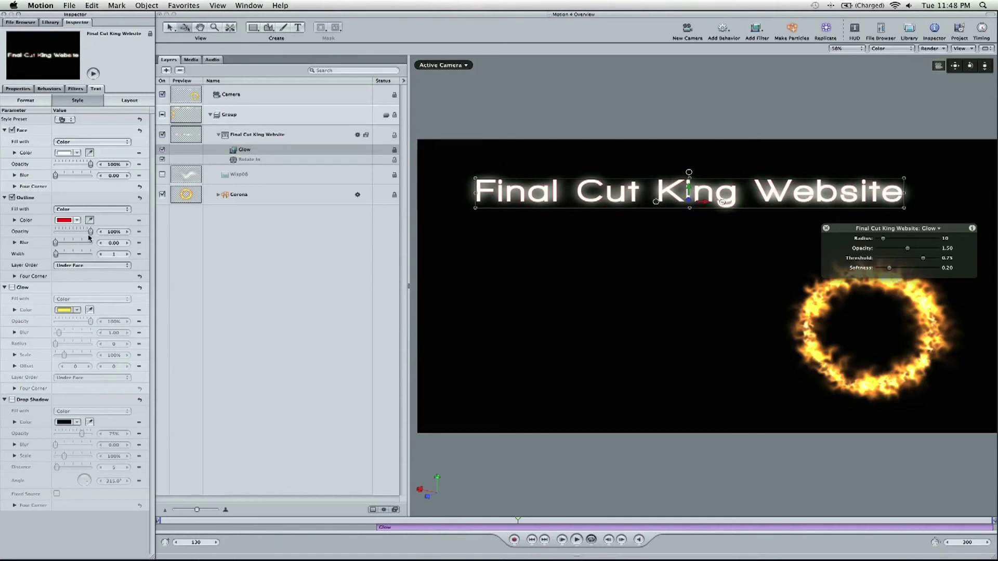
mouse_move(56, 242)
left_mouse_down()
mouse_move(103, 239)
mouse_move(60, 255)
left_mouse_up()
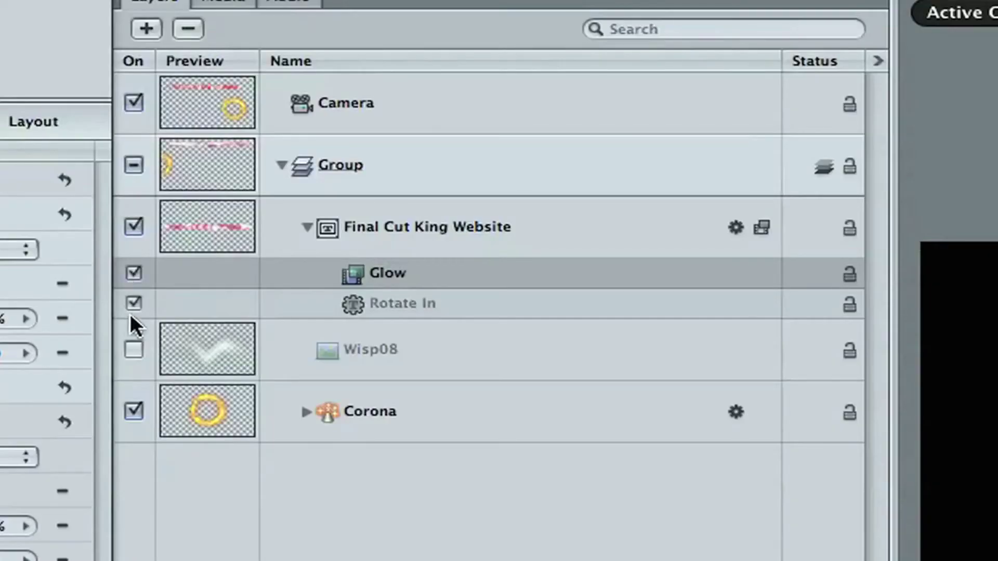
left_click(133, 274)
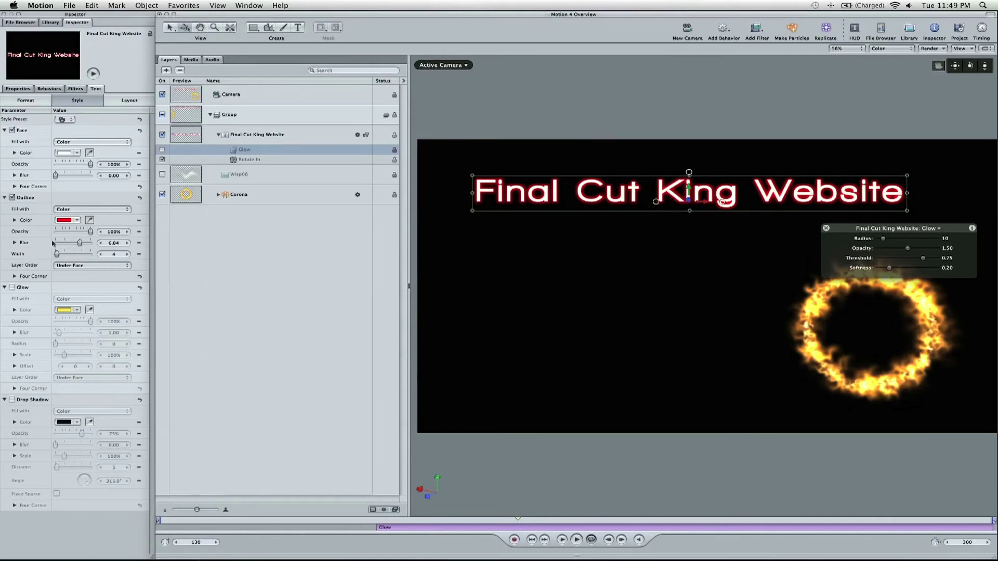
Change the text outline to a yellow-orange colour sampled from the Corona ring and close the colour picker.
left_click(60, 221)
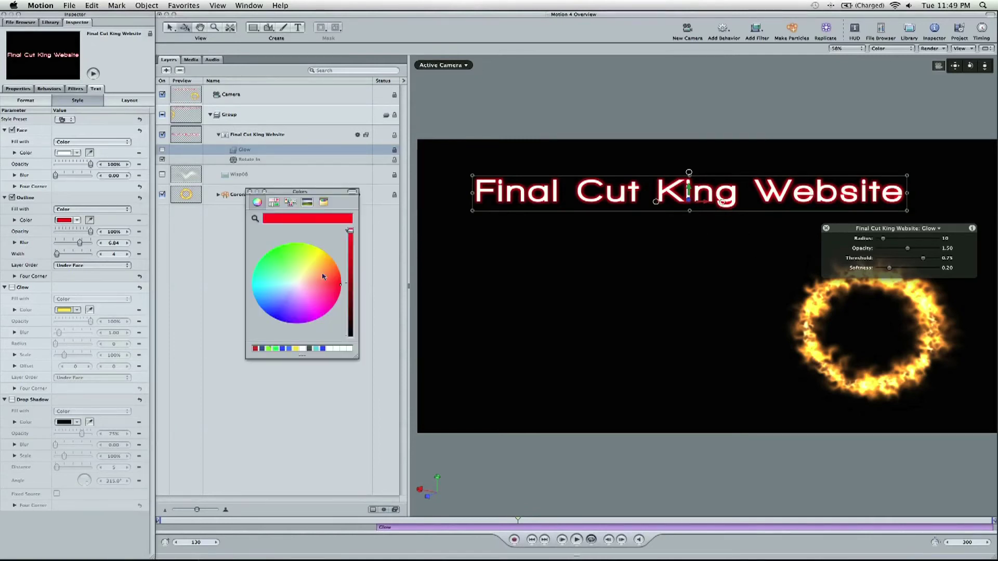
left_click(326, 260)
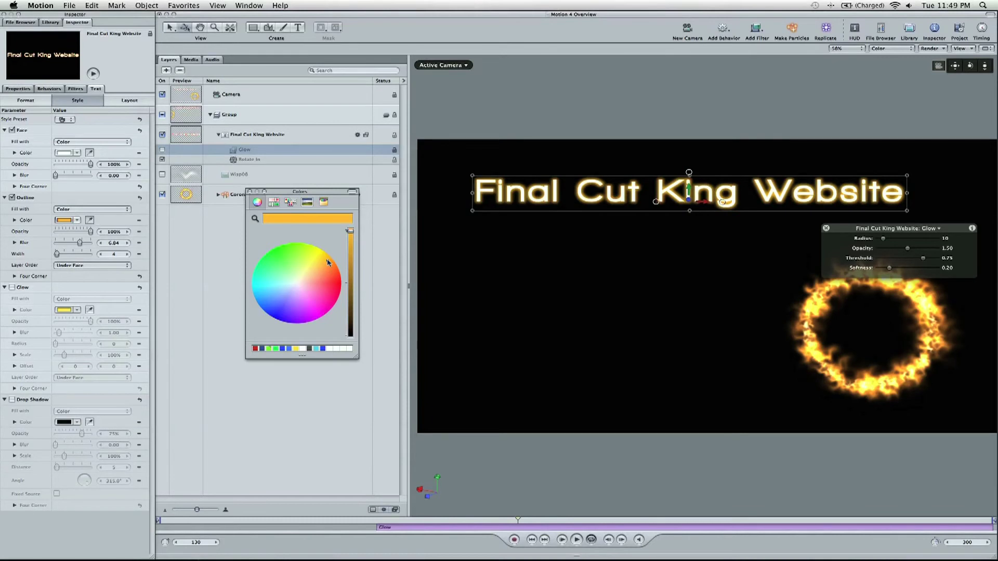
left_click(255, 218)
left_click(821, 309)
left_click(250, 192)
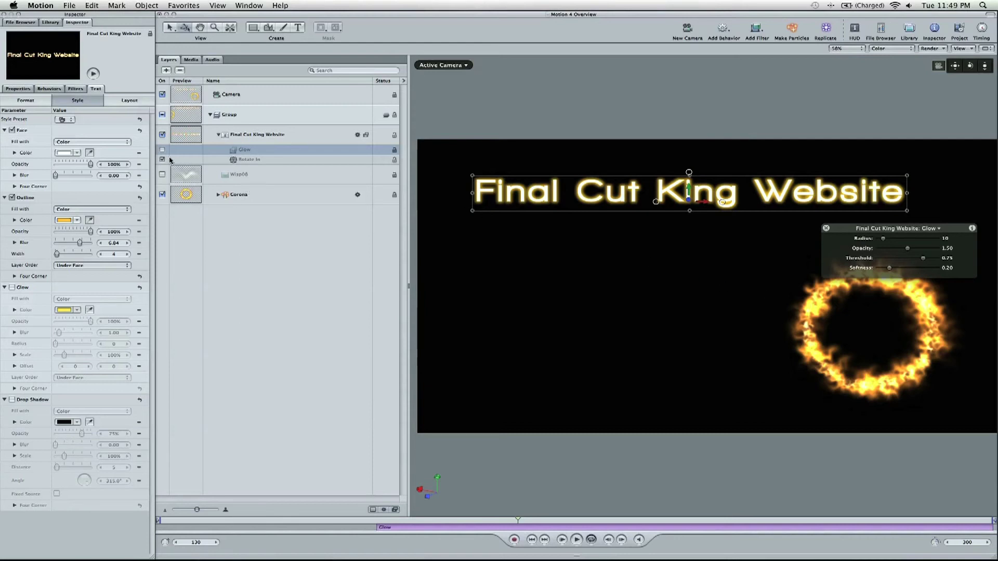
Re-enable the text's Glow filter and set its radius to 1, opacity to 0.89, threshold to 0.20 and softness to 0.03.
left_click(162, 150)
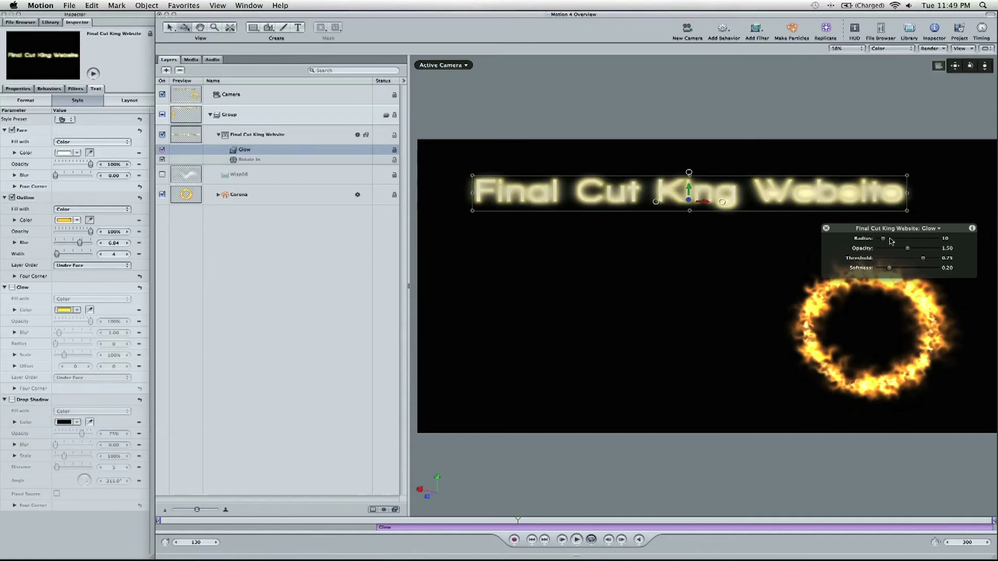
left_click_drag(883, 240, 879, 239)
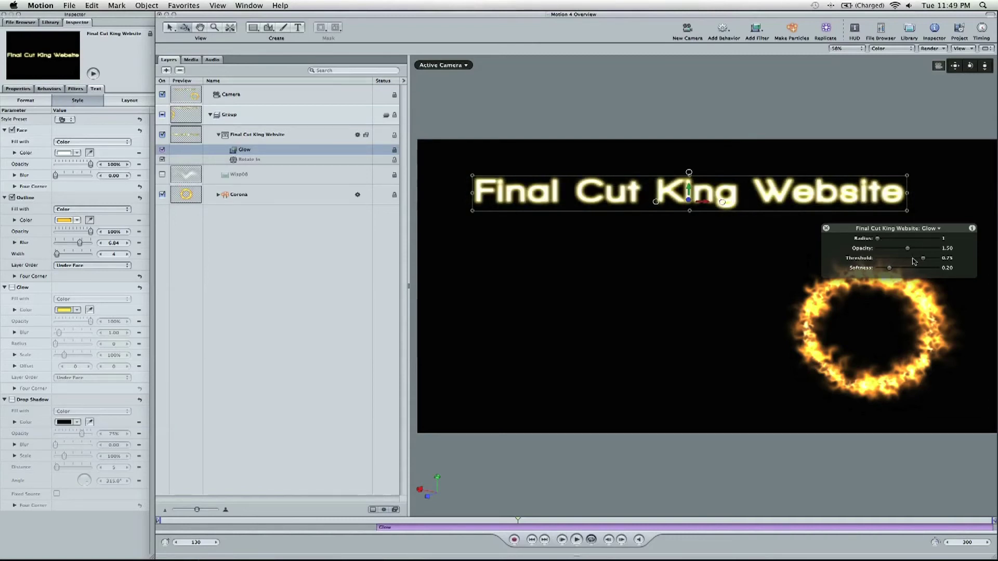
left_click_drag(908, 248, 879, 270)
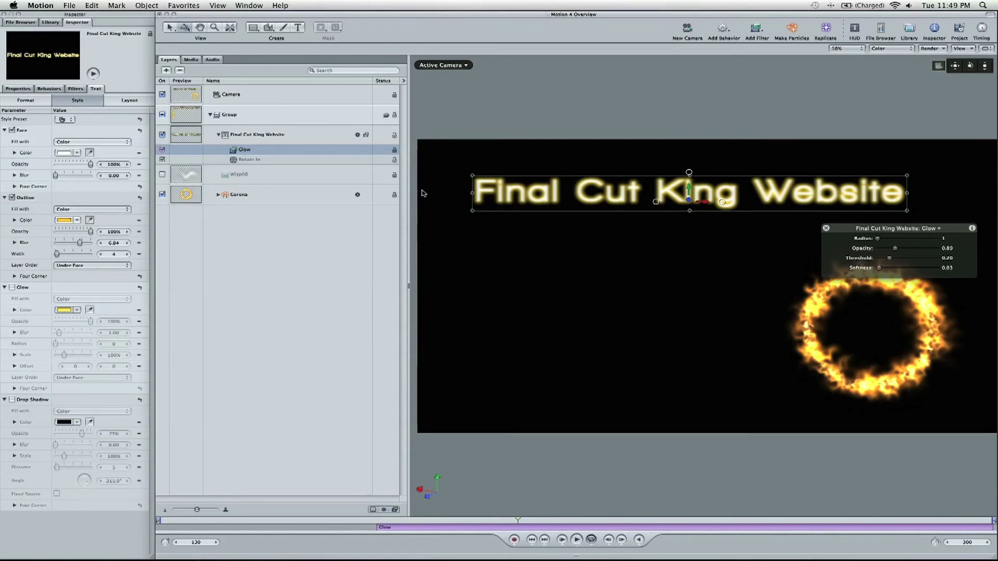
Set the "Final Cut King Website" text outline's blur to 0 and its width to 1.
left_click(251, 136)
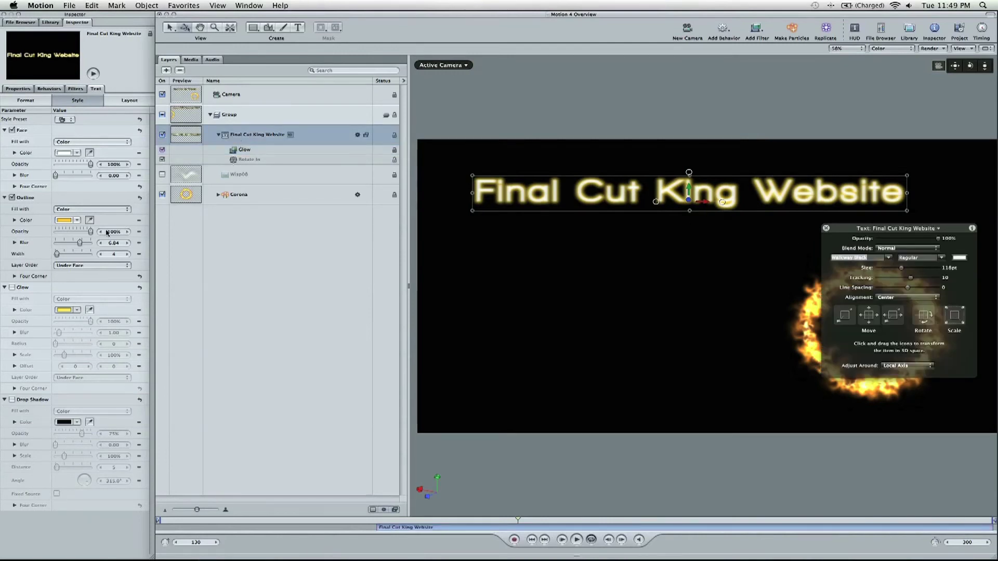
left_click_drag(80, 242, 55, 243)
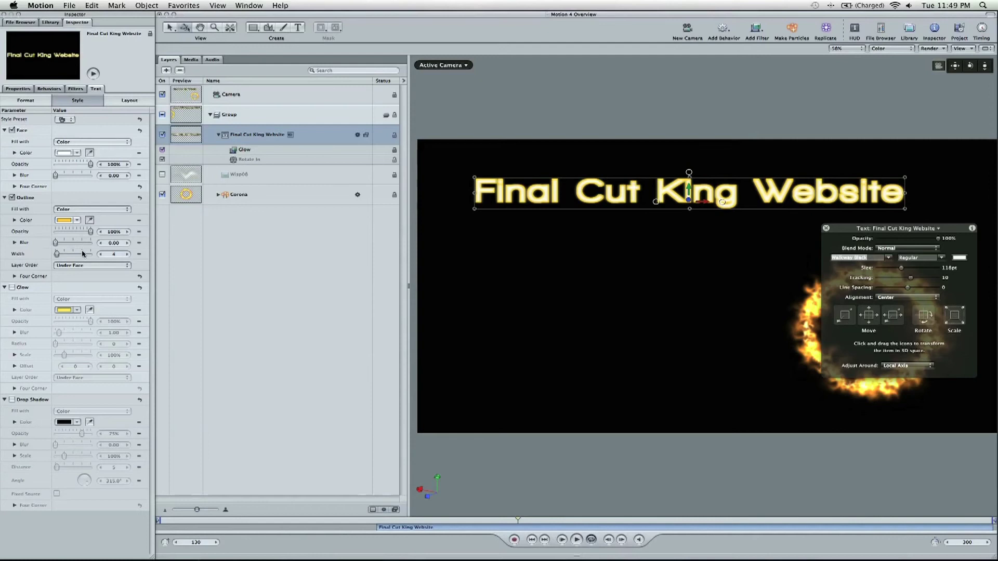
left_click(101, 255)
left_click(100, 254)
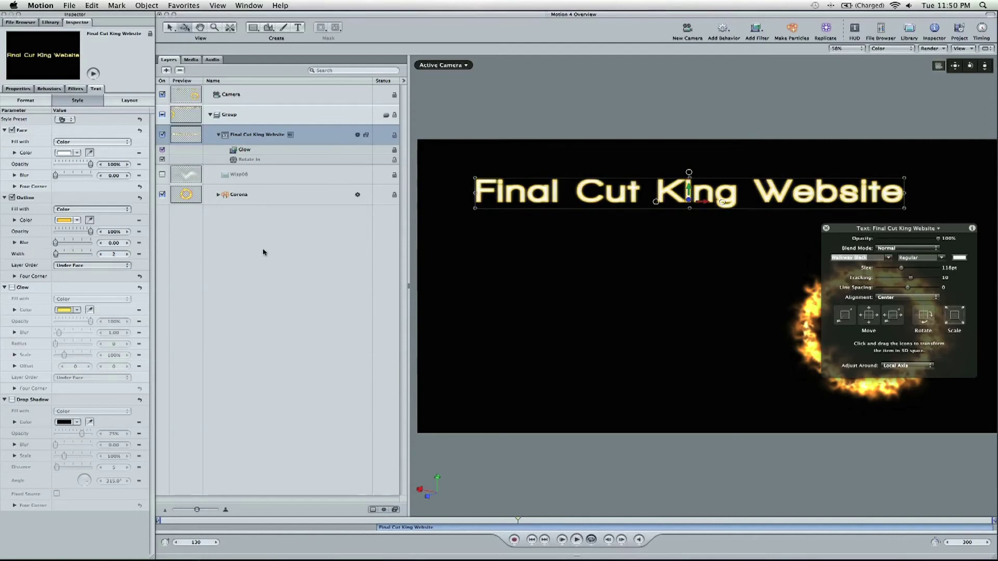
left_click(496, 254)
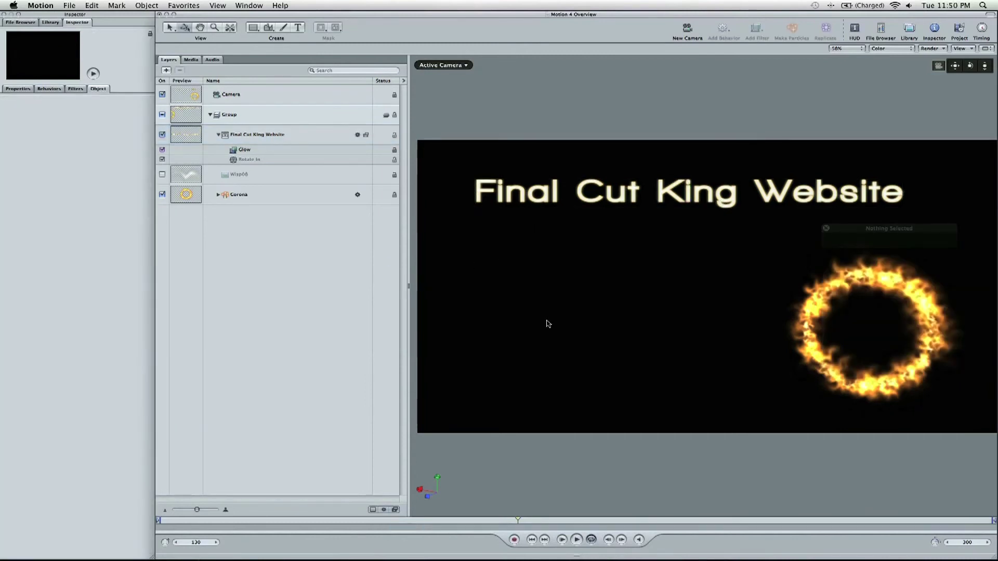
Draw a rectangle in the empty area below the text and fill it with yellow.
key("r")
mouse_move(473, 258)
left_mouse_down()
mouse_move(661, 361)
mouse_move(698, 391)
left_mouse_up()
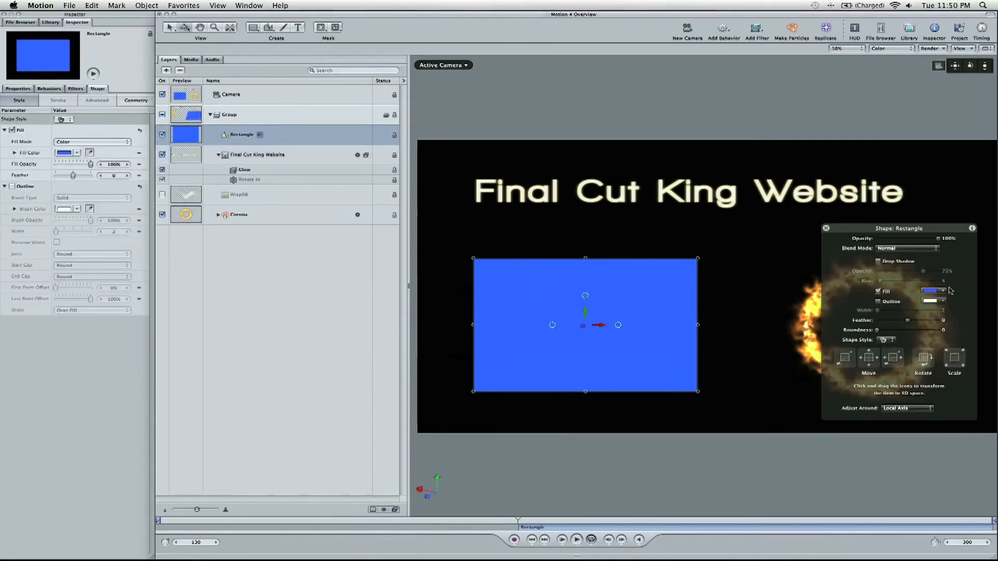
left_click(928, 292)
left_click(321, 260)
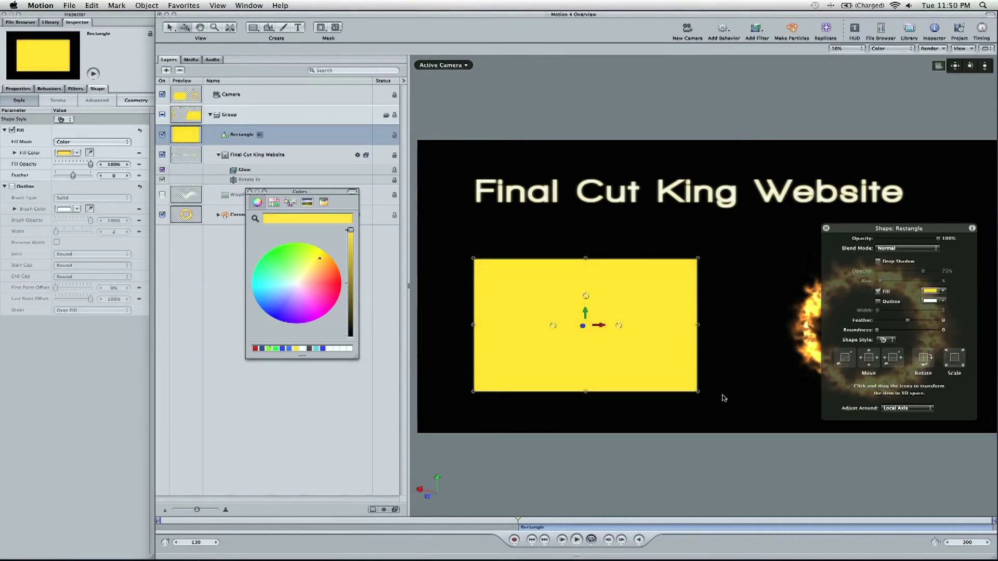
Reshape the yellow rectangle into a long thin bar and place it over the title text, keeping the layer list uncovered.
left_click_drag(697, 391, 934, 304)
left_click_drag(793, 281, 770, 193)
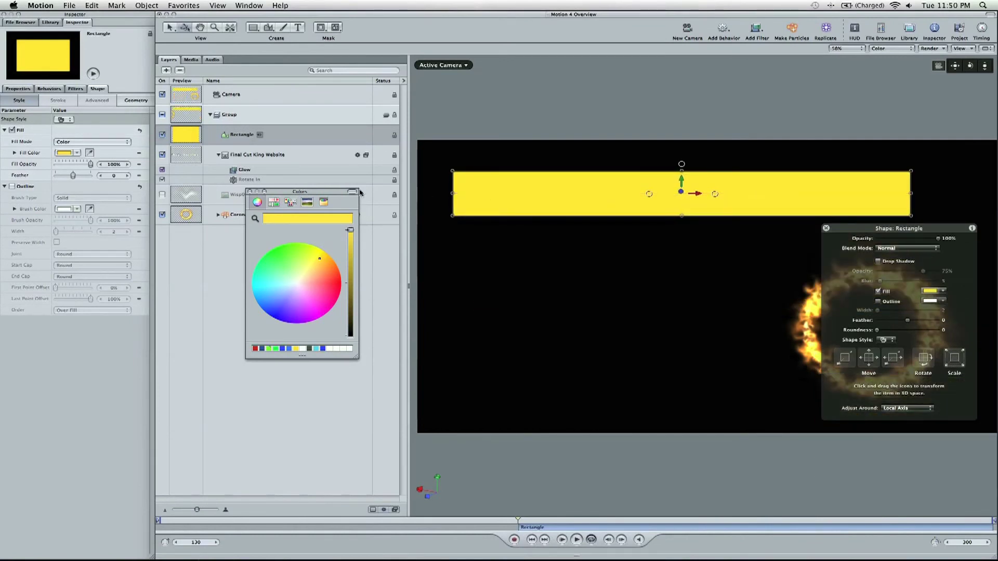
left_click_drag(284, 193, 546, 274)
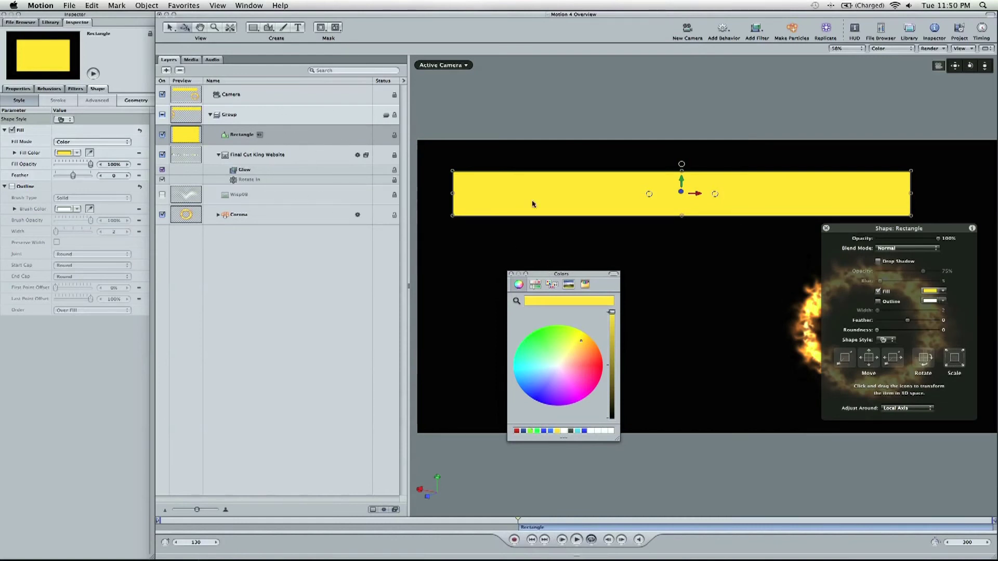
Move the text layer above the Rectangle layer and centre the text horizontally on the yellow bar.
left_click_drag(289, 133, 224, 186)
left_click_drag(224, 186, 223, 185)
left_click(674, 200)
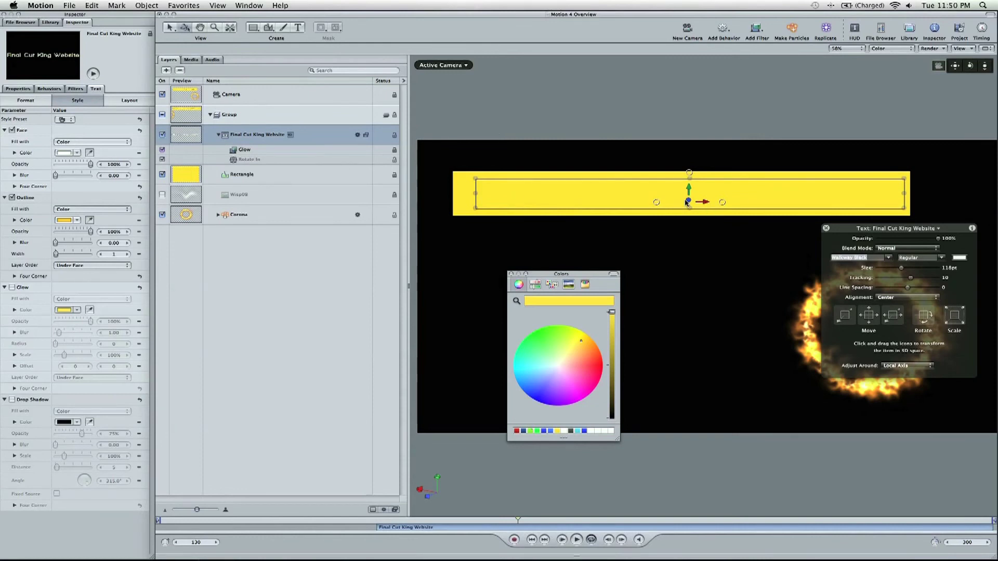
left_click(251, 176)
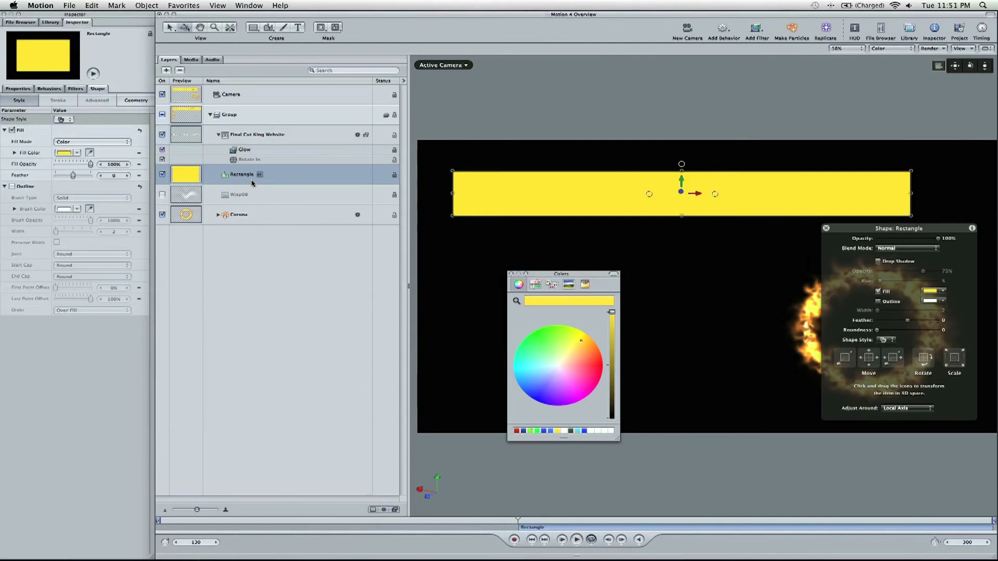
left_click(306, 144)
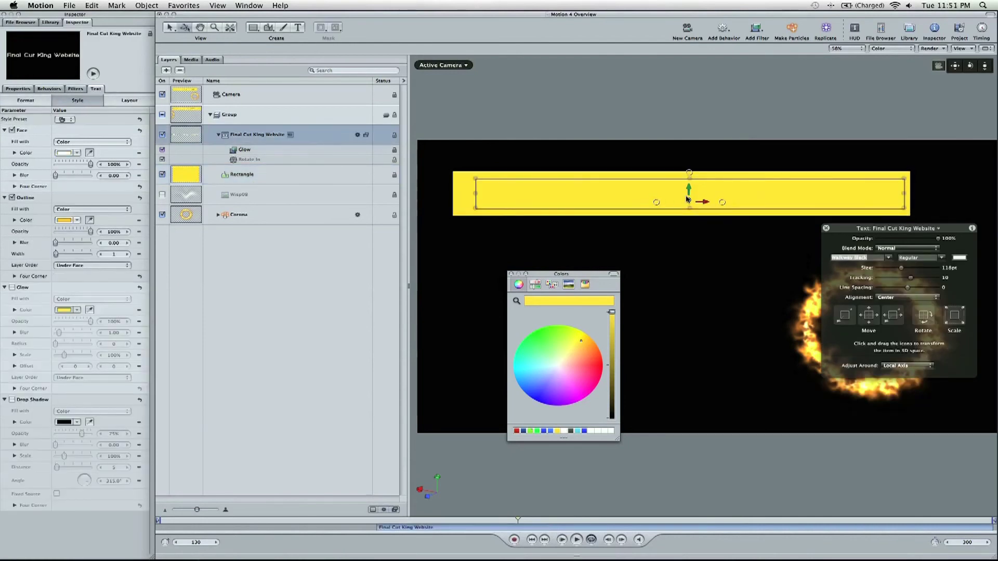
left_click_drag(689, 202, 734, 199)
left_click(725, 143)
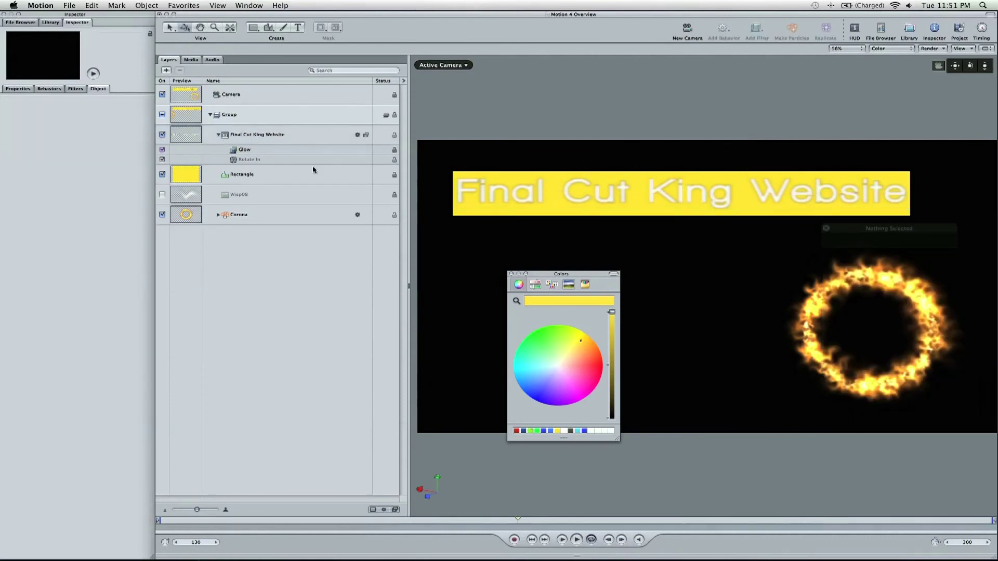
Turn off the title text's Outline attribute and its Glow filter.
left_click(310, 135)
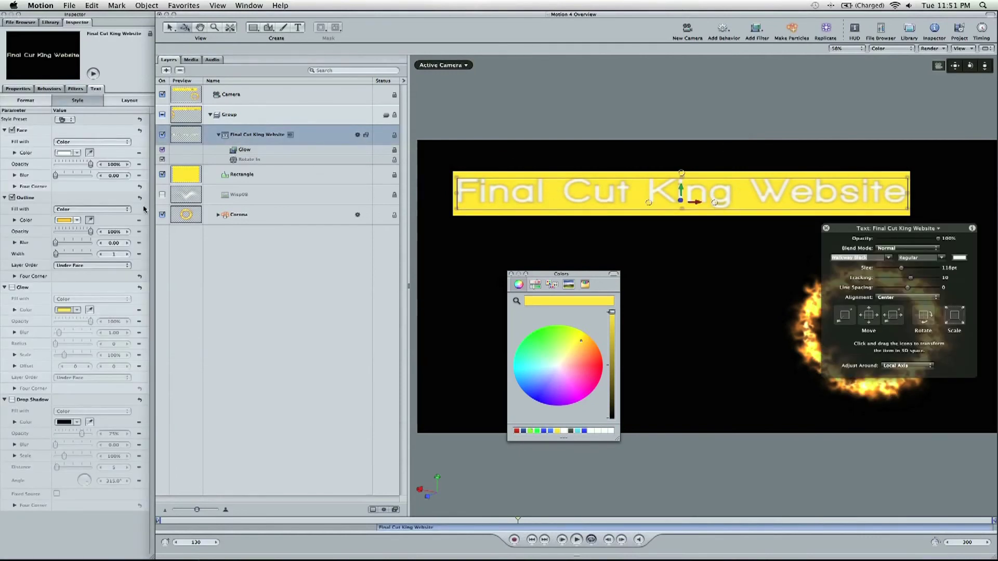
left_click(13, 198)
left_click(269, 153)
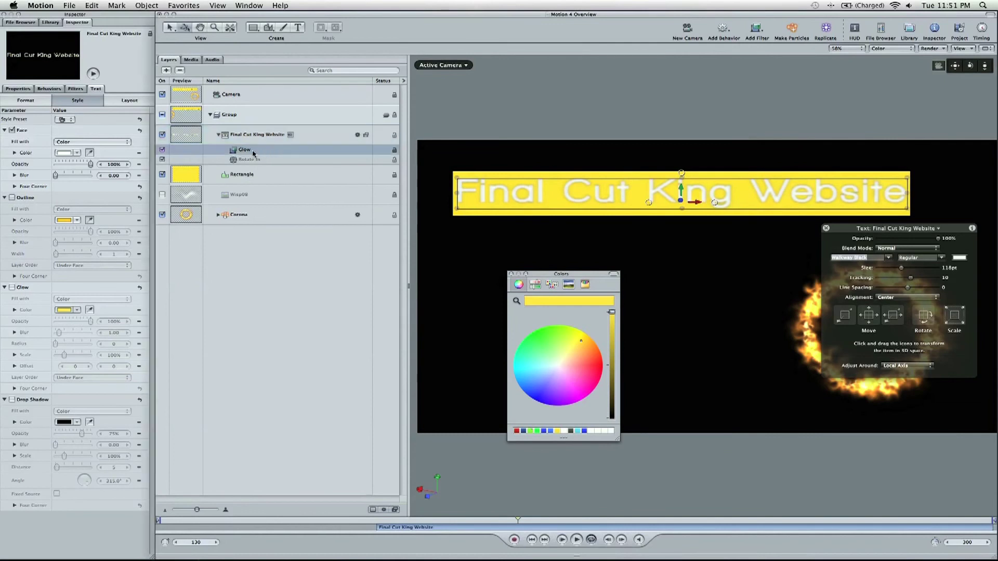
left_click(163, 151)
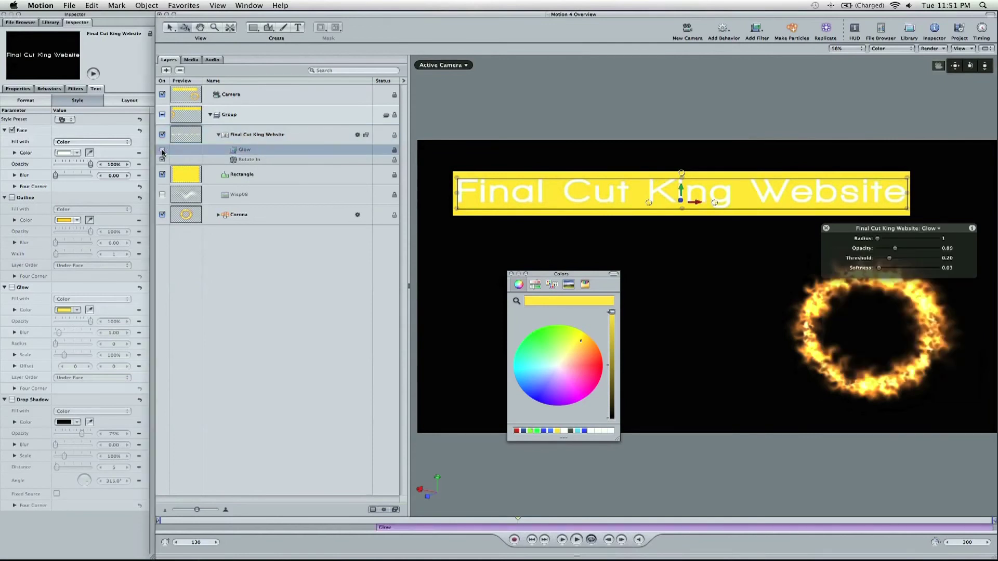
Enable the title text's Drop Shadow with a blur of 4.04.
left_click(11, 399)
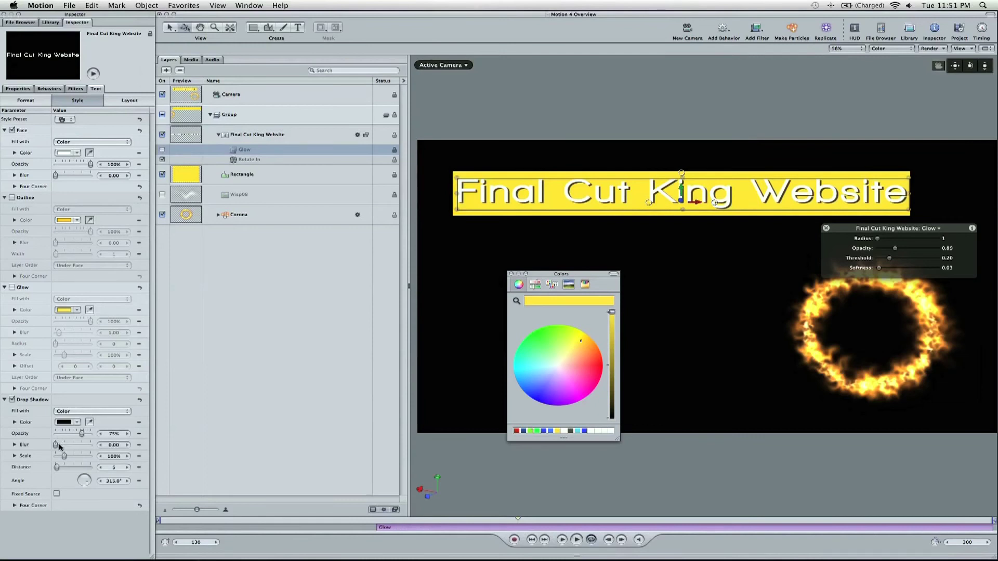
left_click_drag(56, 446, 70, 444)
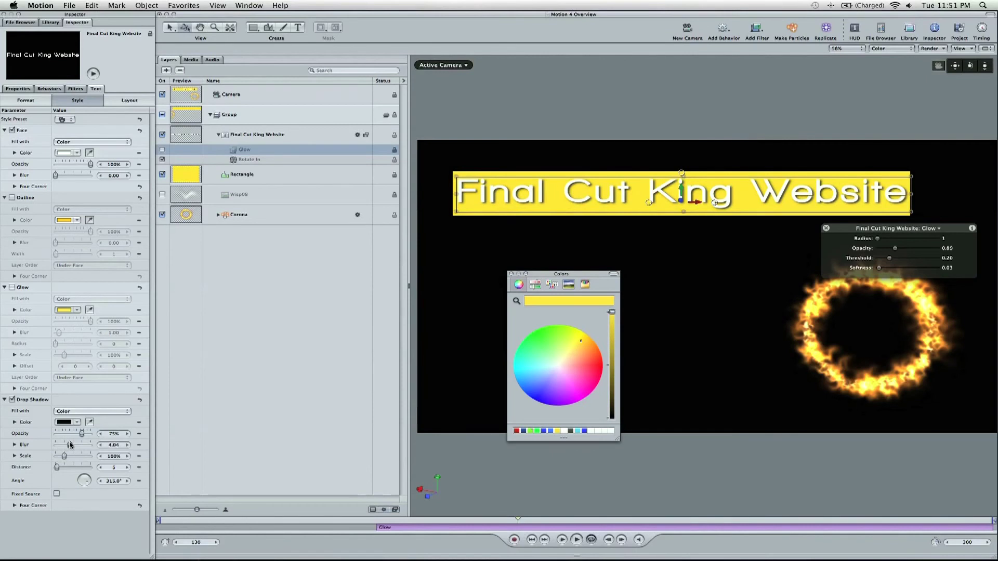
left_click(725, 304)
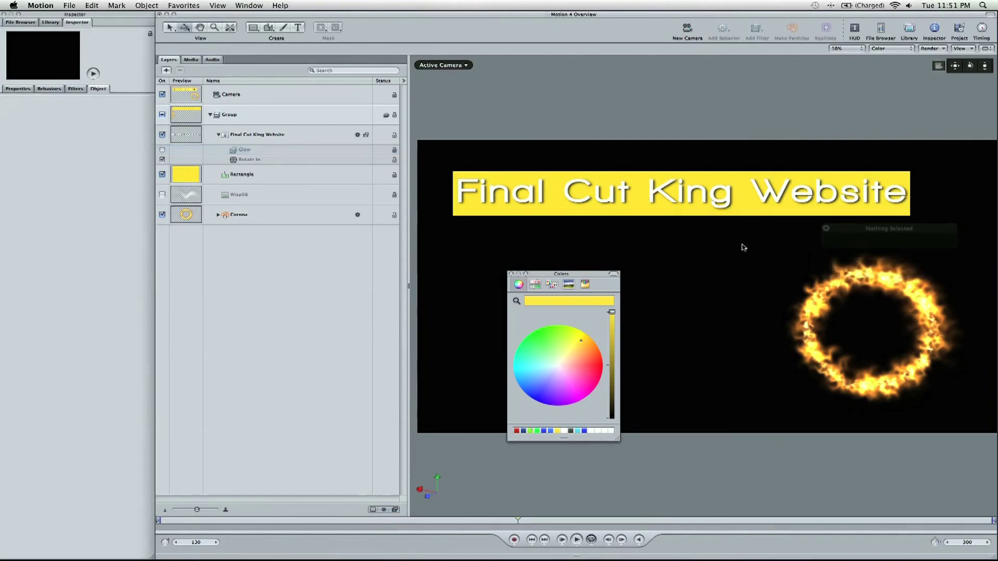
Give the yellow rectangle a grey outline with a width of 14 and close the colour picker.
left_click(596, 216)
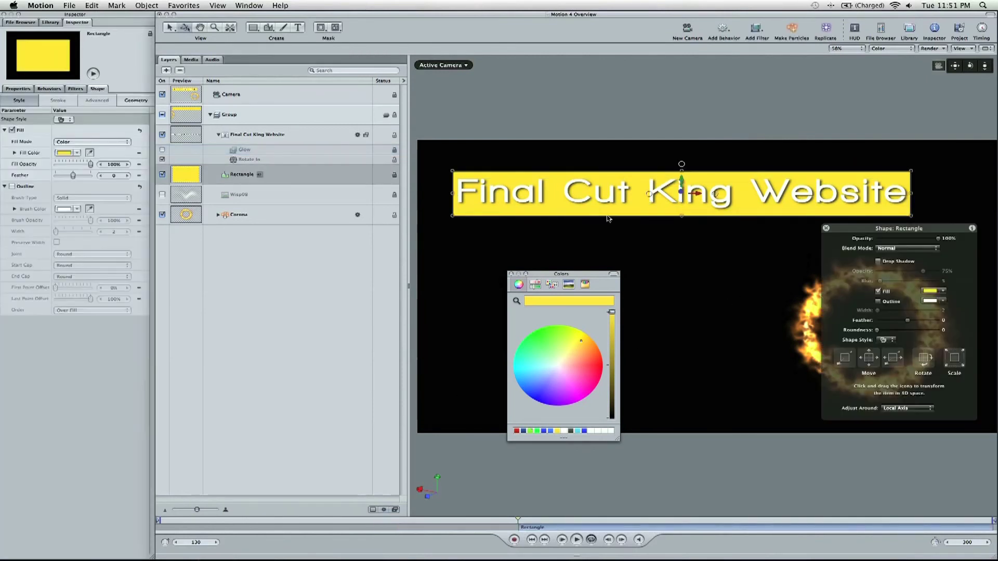
left_click(930, 300)
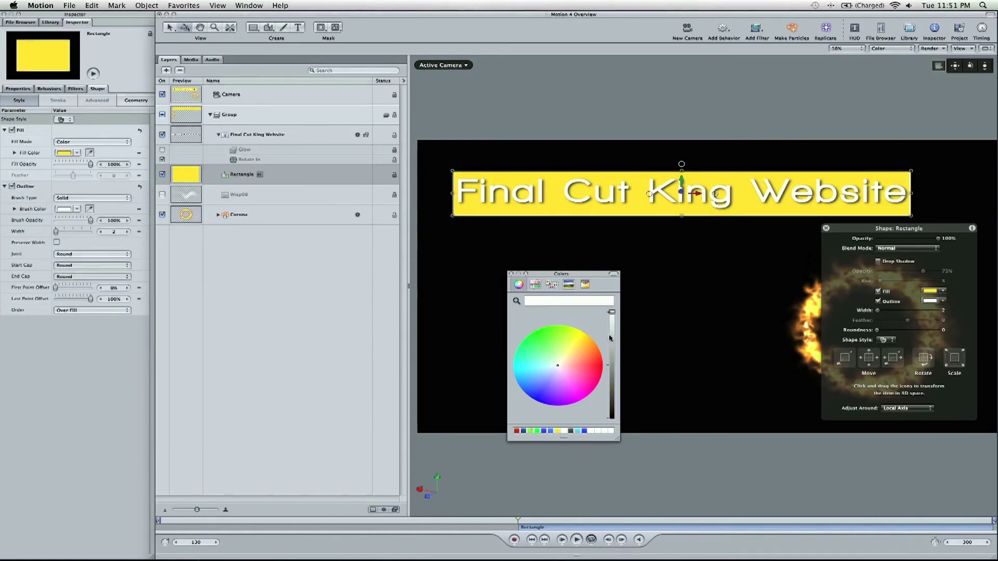
left_click(612, 352)
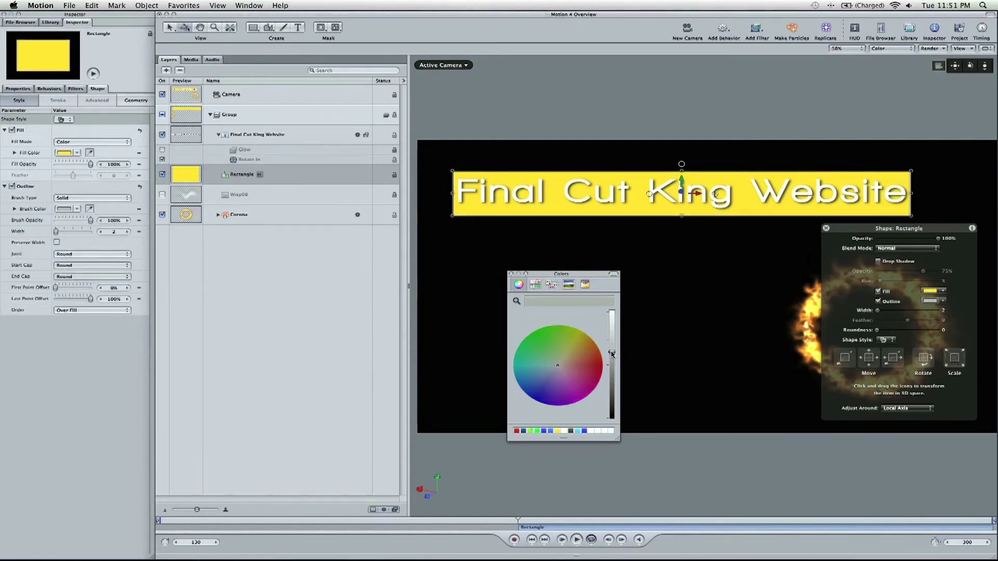
left_click(511, 273)
left_click(535, 258)
left_click(668, 213)
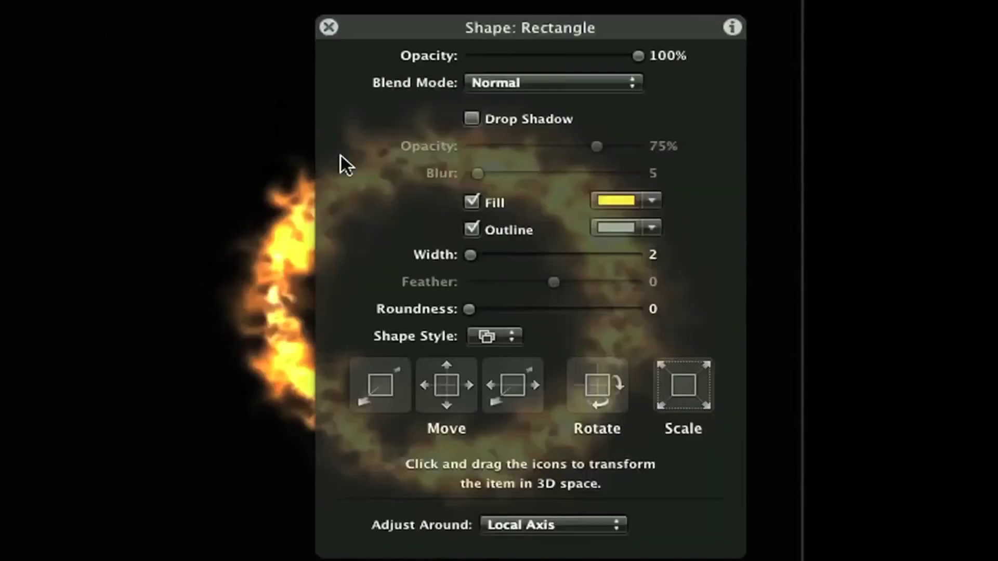
left_click_drag(478, 254, 496, 254)
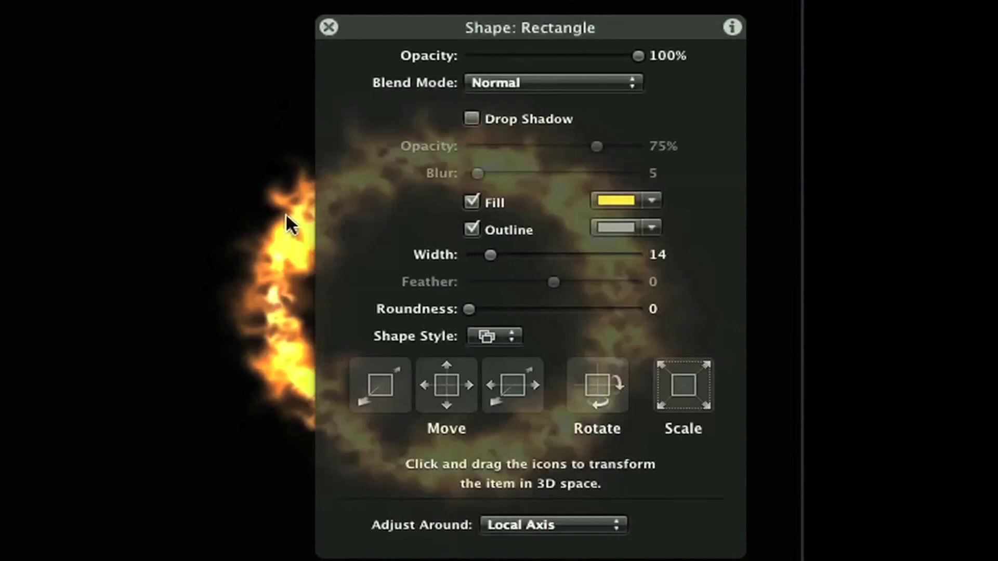
left_click(657, 267)
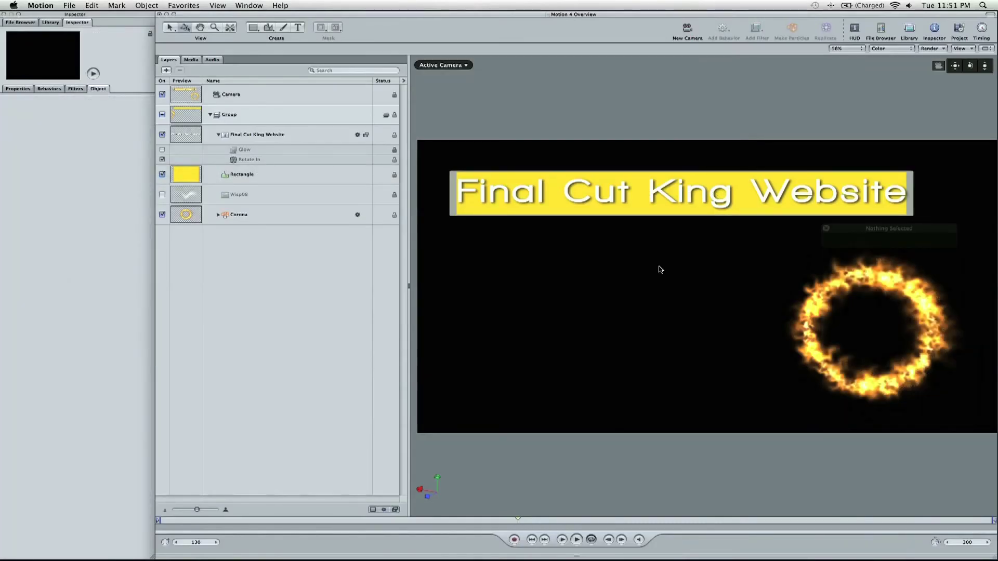
Shift the Corona ring and its motion path to the left beneath the title bar.
left_click(825, 332)
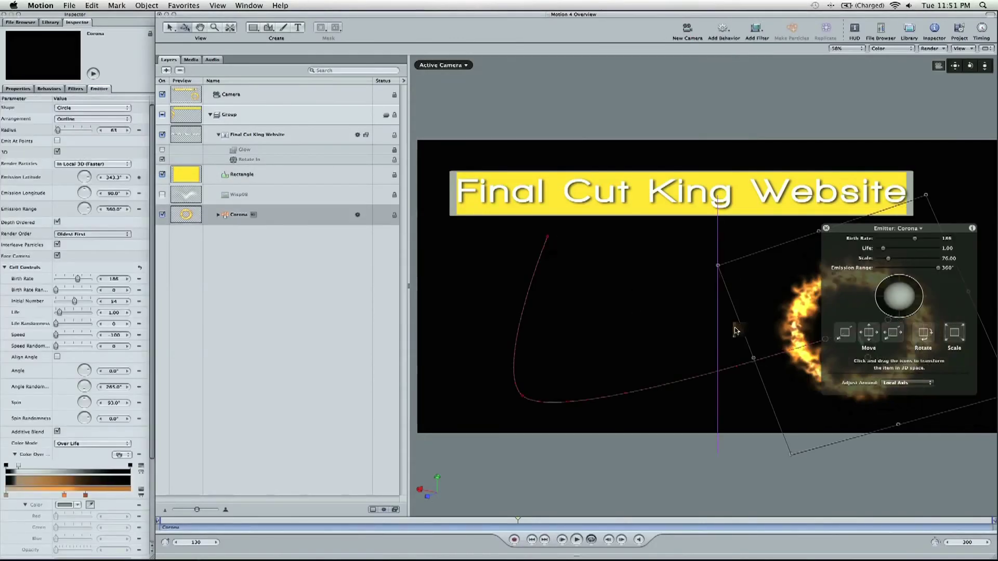
left_click_drag(825, 332, 735, 331)
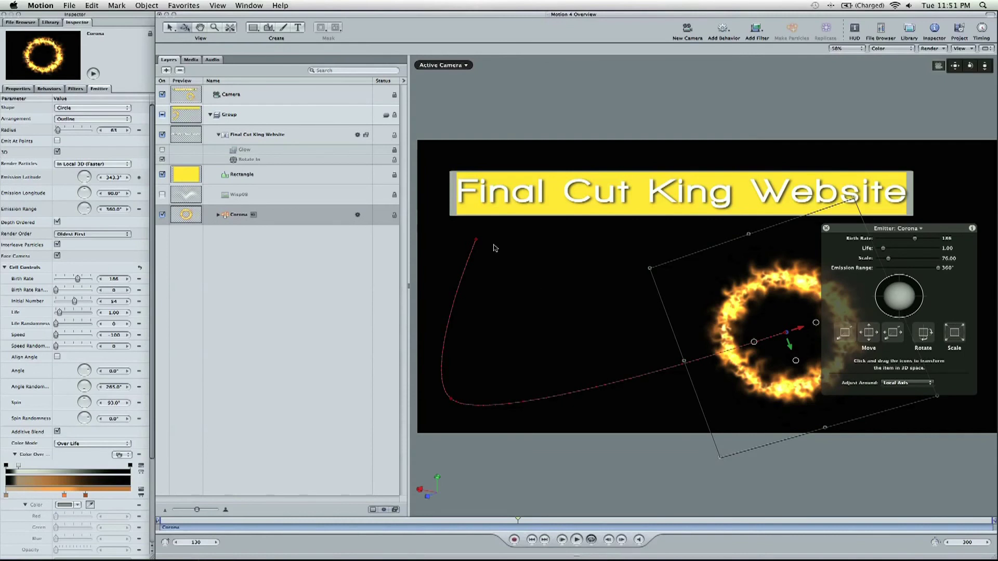
Review the export options and export the project as a QuickTime Movie named "Motion 4 Overview" with Apple ProRes 4444 compression.
left_click(67, 4)
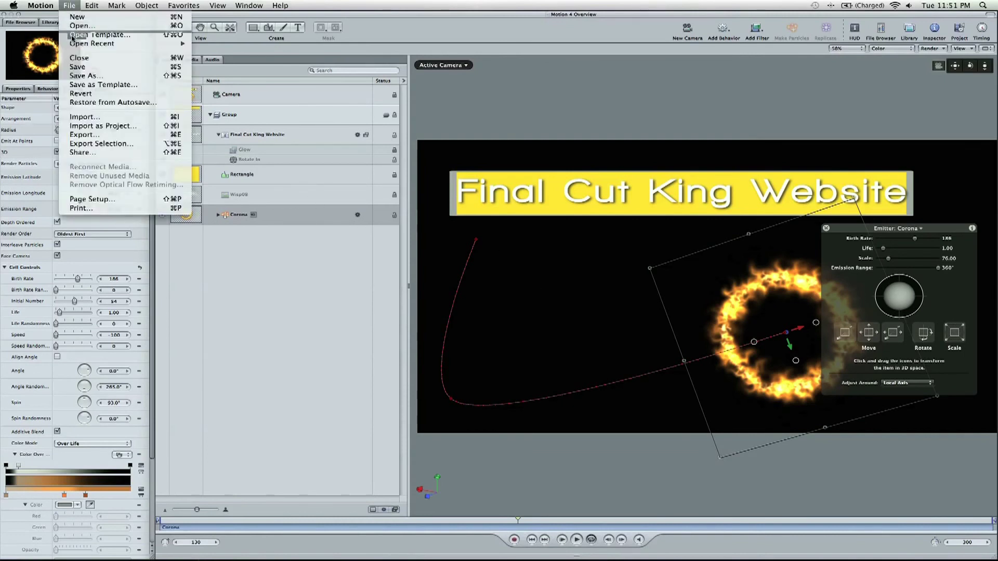
key("super+z")
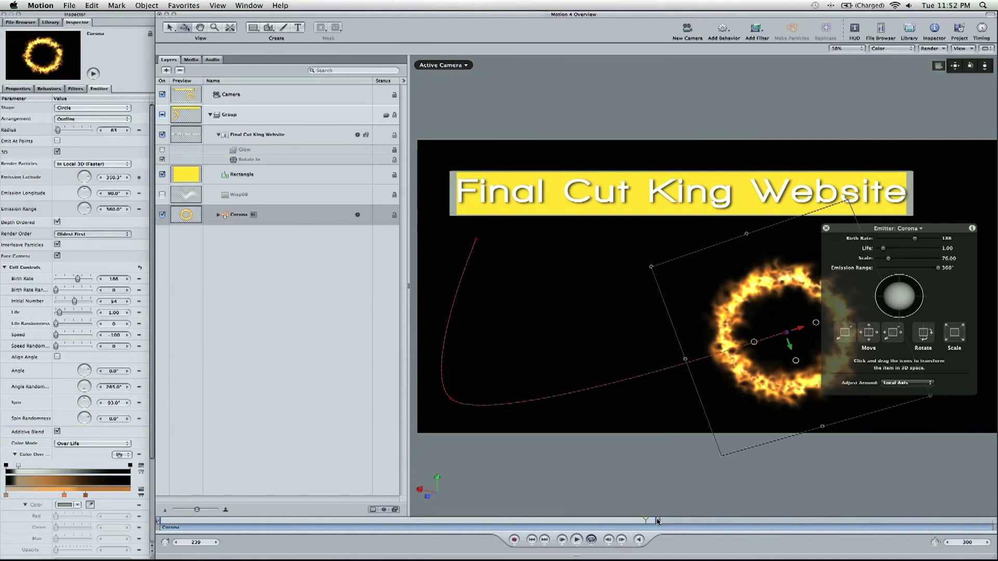
left_click(69, 5)
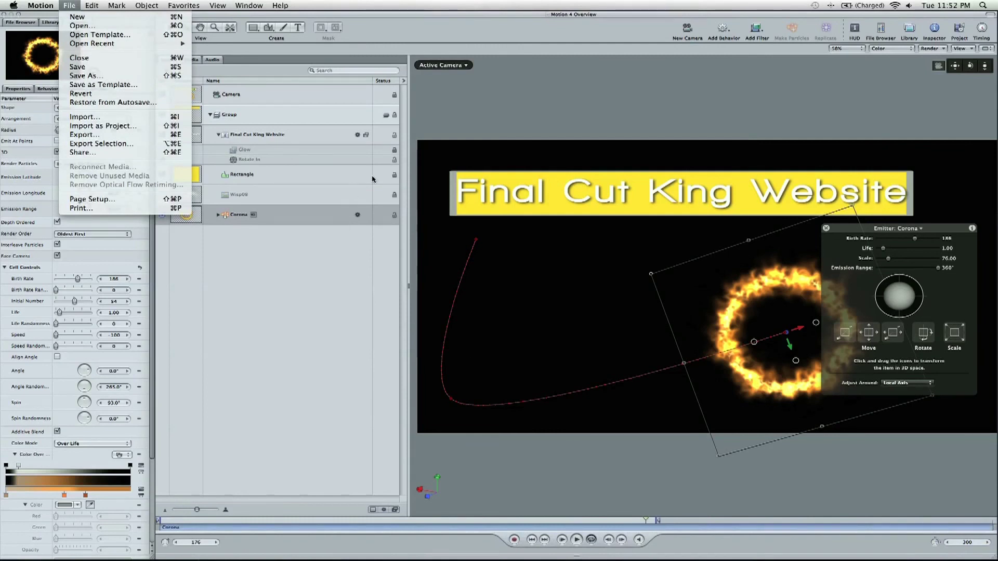
left_click(83, 135)
left_click(609, 143)
left_click(609, 143)
left_click(669, 143)
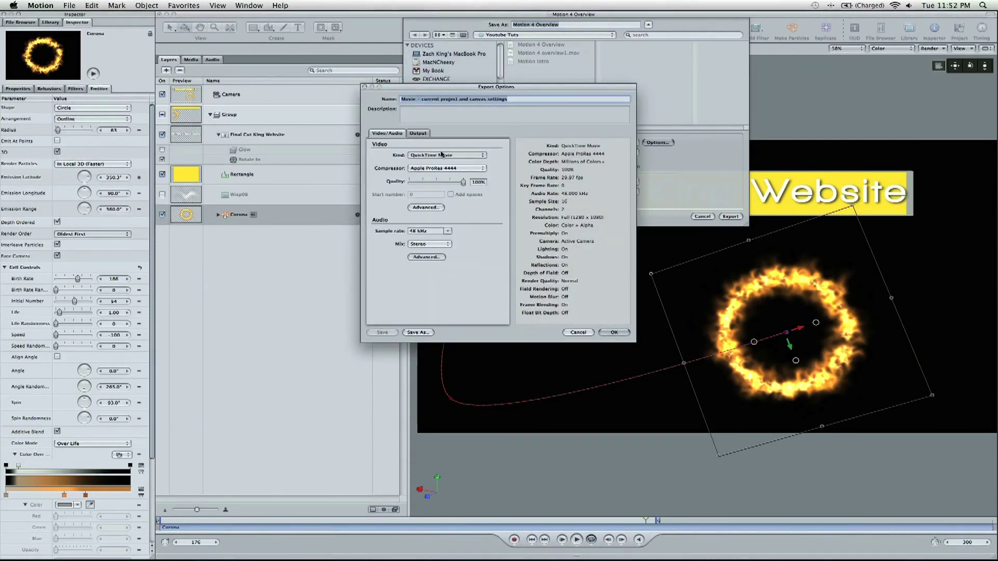
left_click(618, 332)
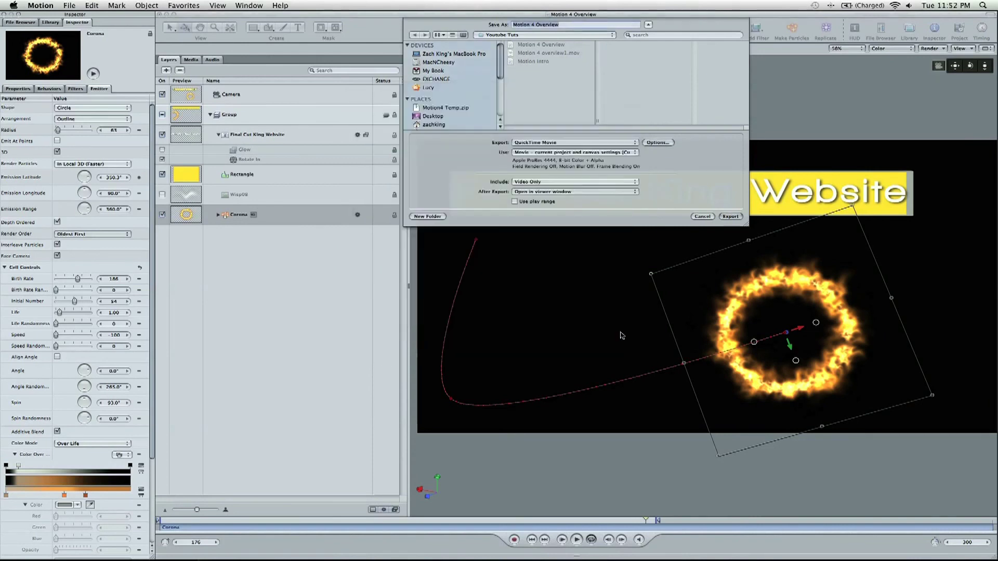
left_click(732, 217)
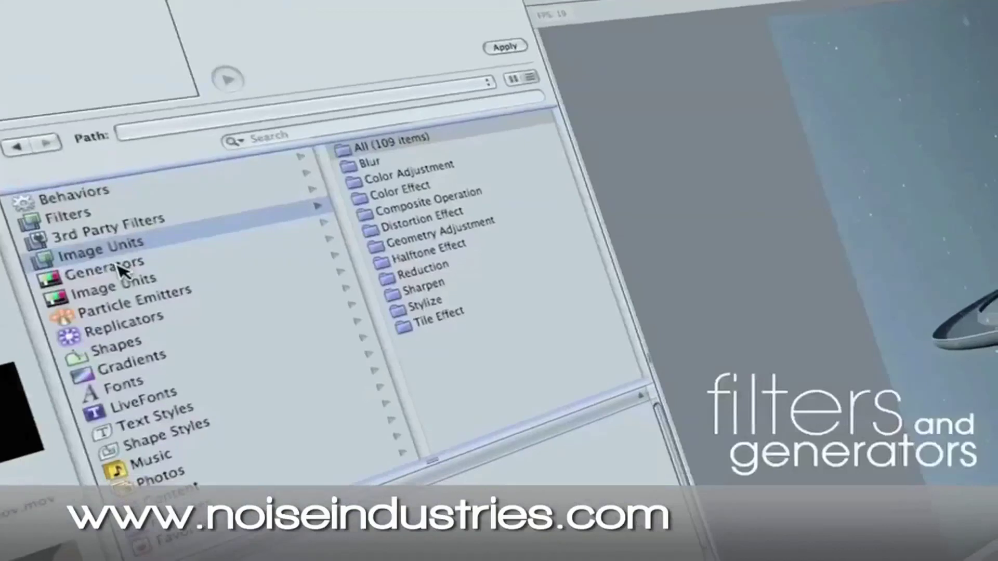
Browse the Library's Generators and view the NI Generators category.
left_click(119, 271)
left_click(389, 147)
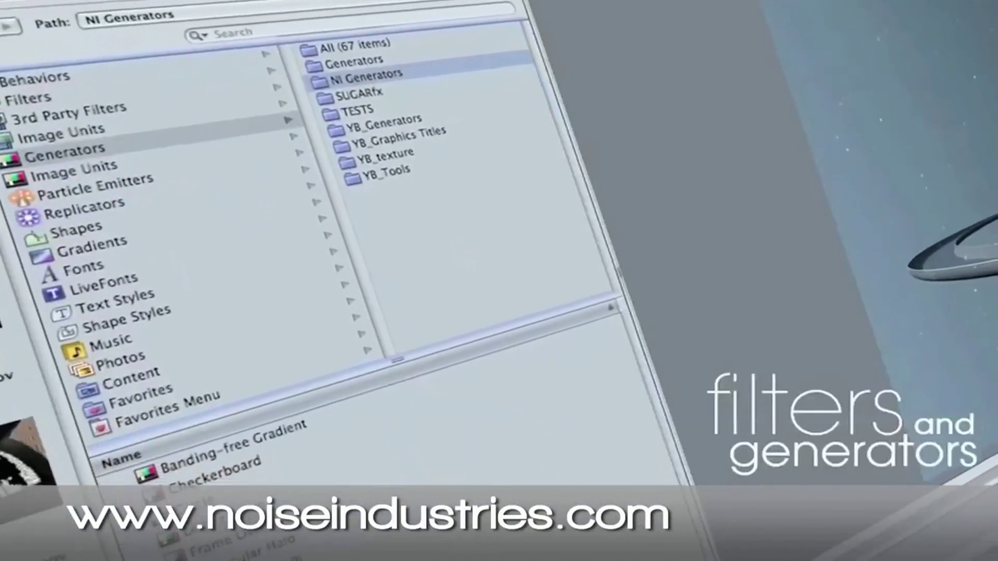